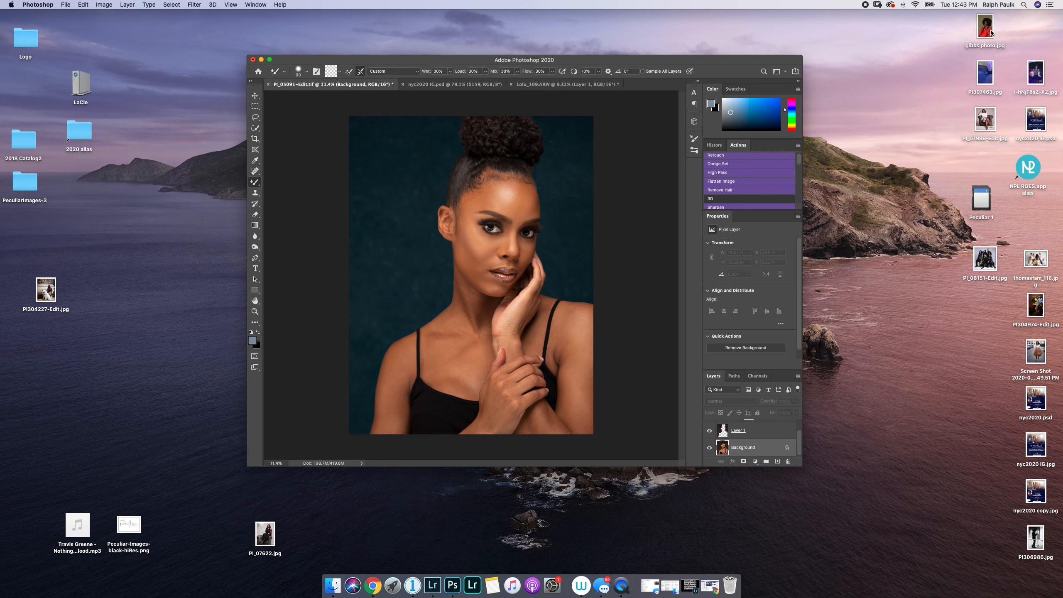
Open gibbs photo.jpg from the desktop as a new document
drag(992, 33, 644, 87)
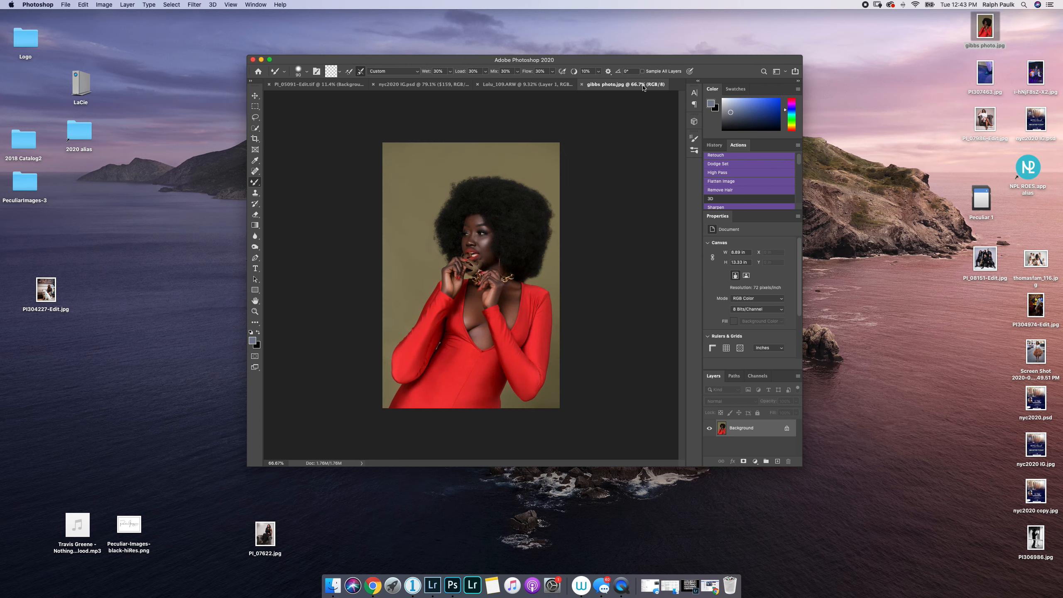
right_click(621, 589)
click(621, 589)
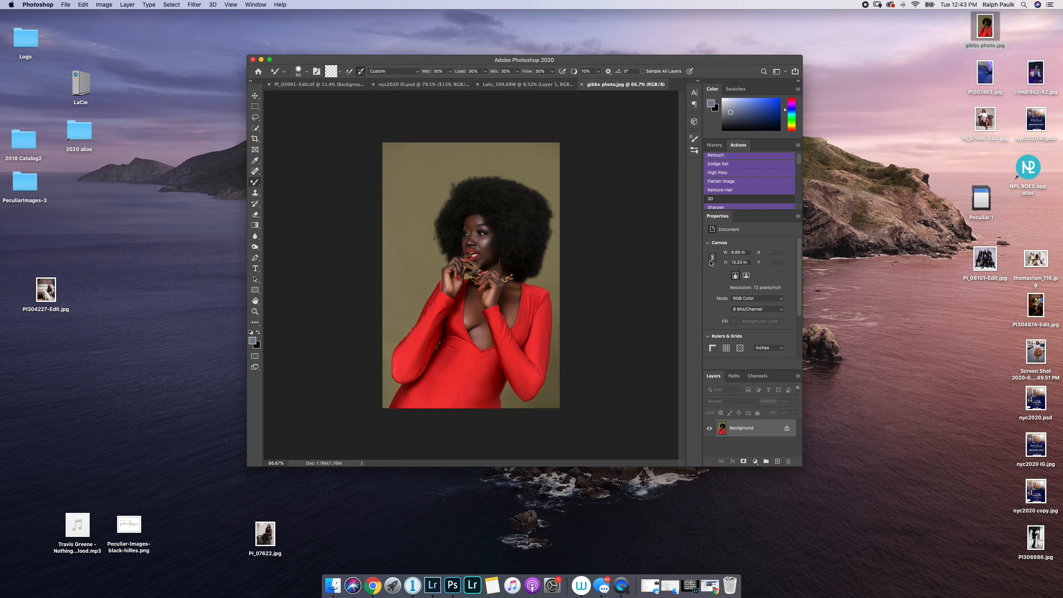
Extend the canvas on both sides of the photo with the Crop tool to about 11.3 in wide
click(256, 139)
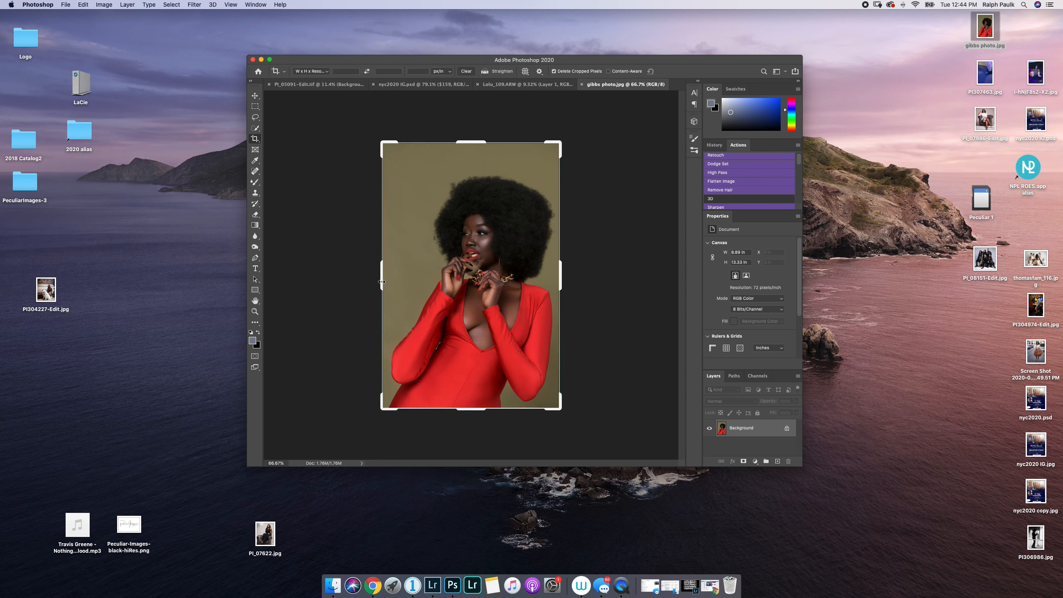
drag(382, 282, 369, 283)
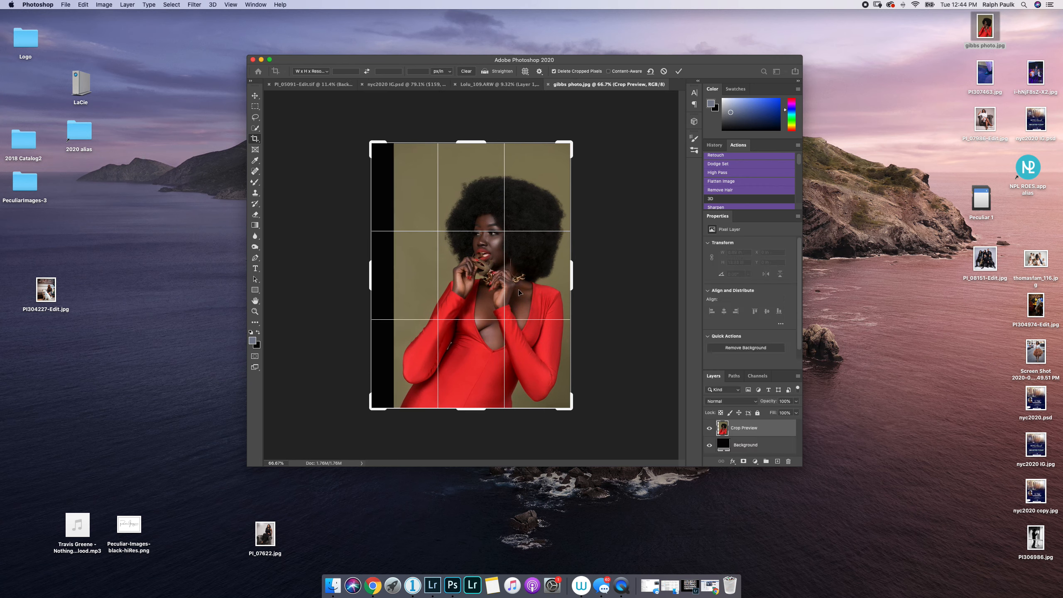
drag(574, 282, 587, 283)
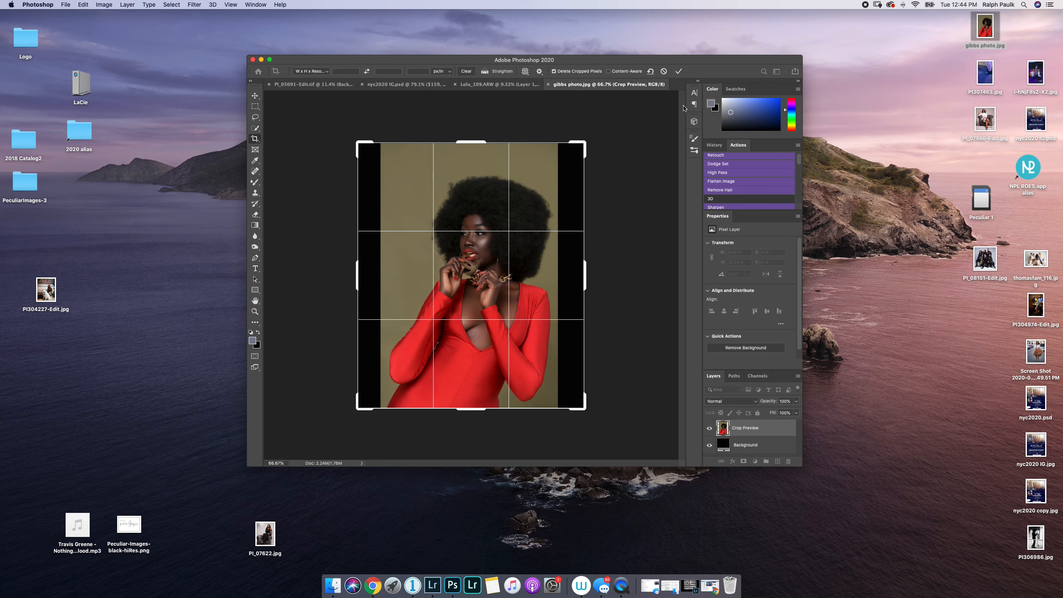
click(678, 72)
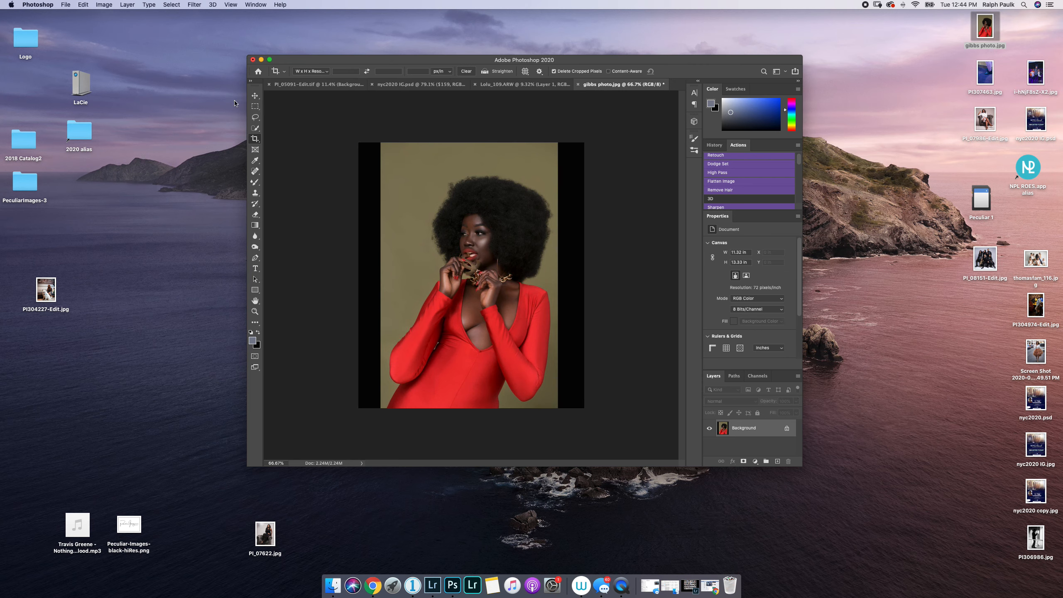
Copy a full-height strip about 0.3 in wide from the photo's left edge to a new layer and stretch it over the left black border
click(255, 107)
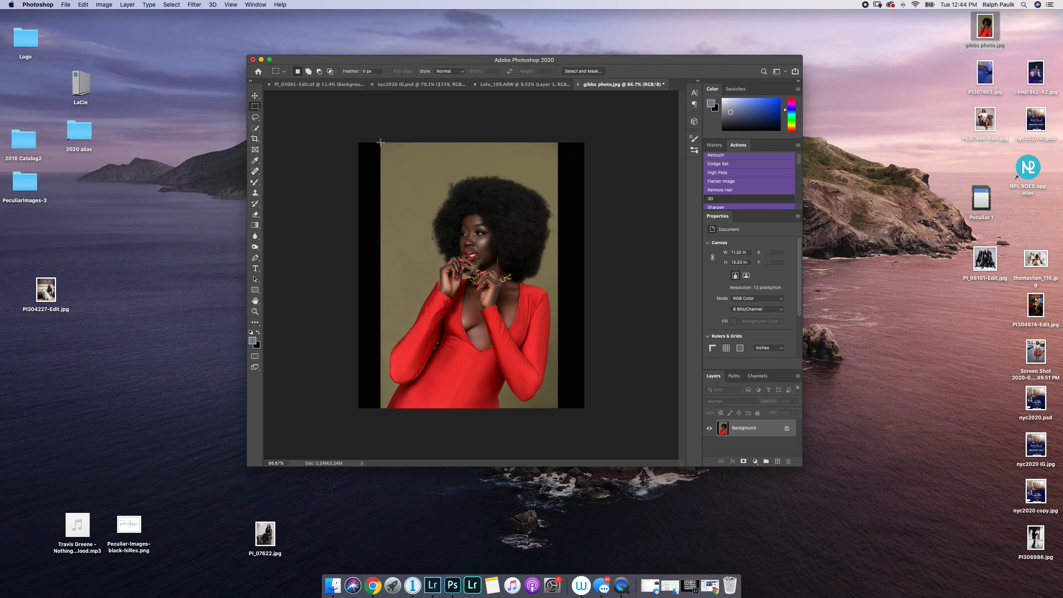
drag(381, 142, 386, 410)
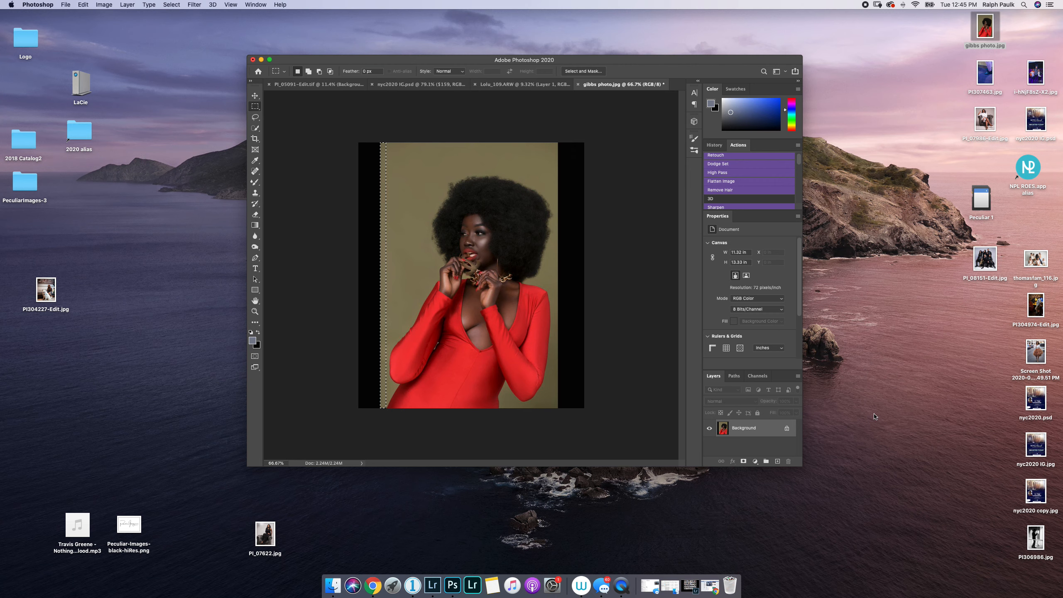
key(super+j)
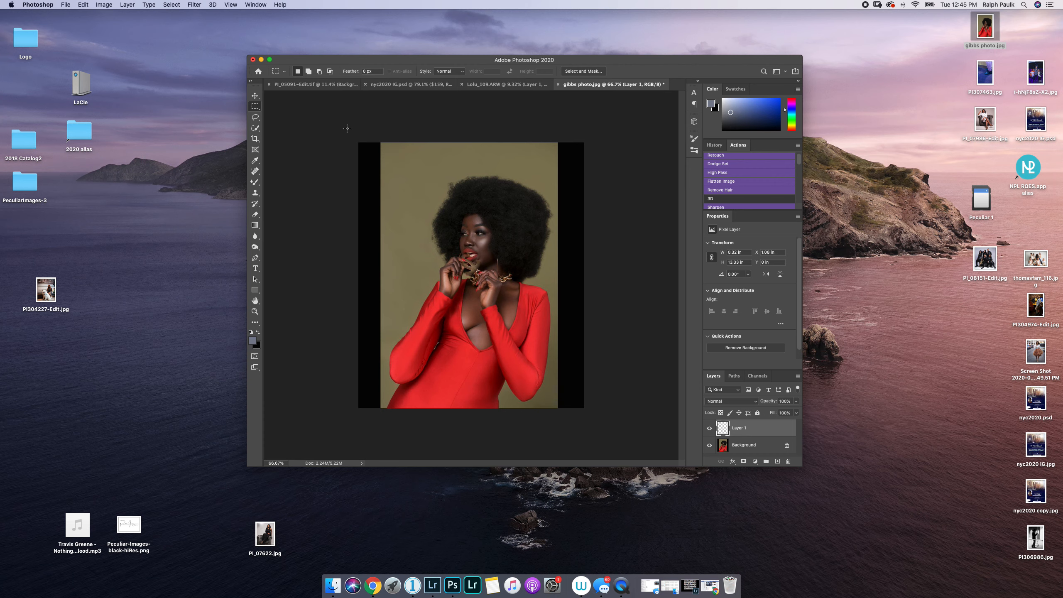
click(255, 96)
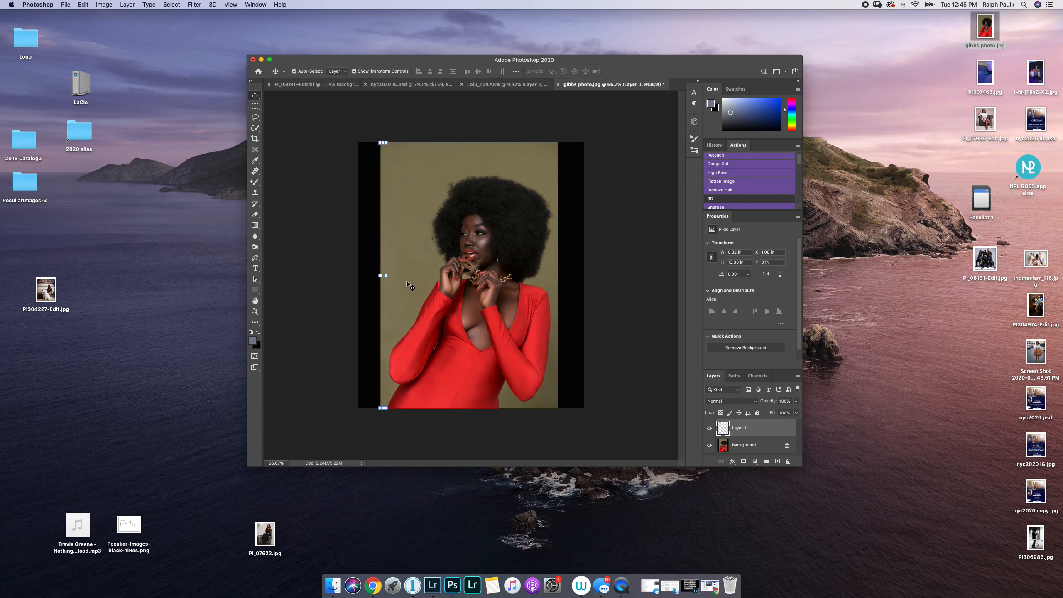
drag(387, 278, 351, 281)
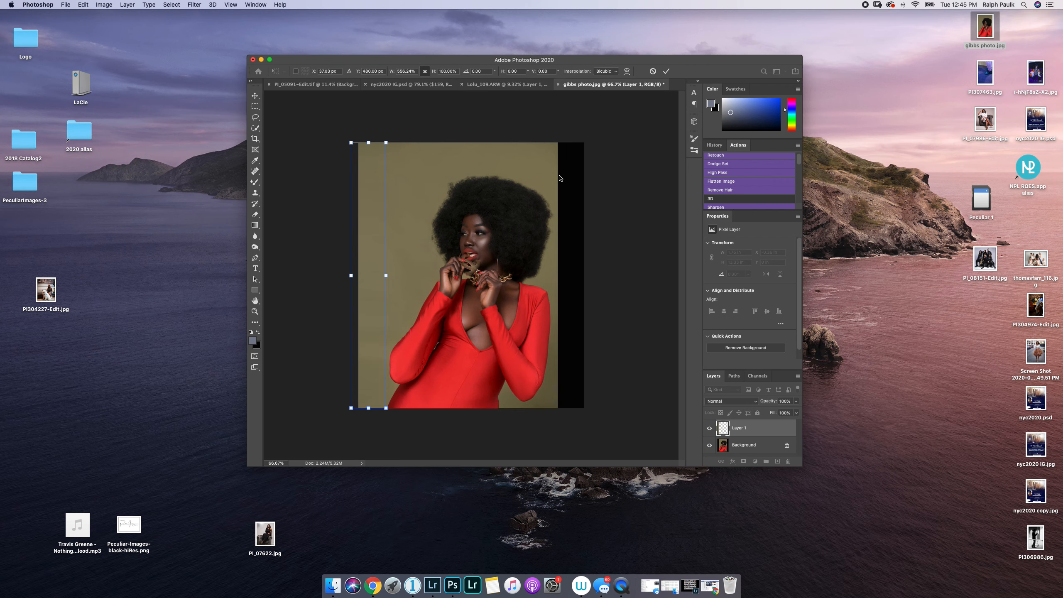
Copy a narrow full-height backdrop strip about 0.28 in wide from the Background layer's right photo edge to a new layer
click(765, 448)
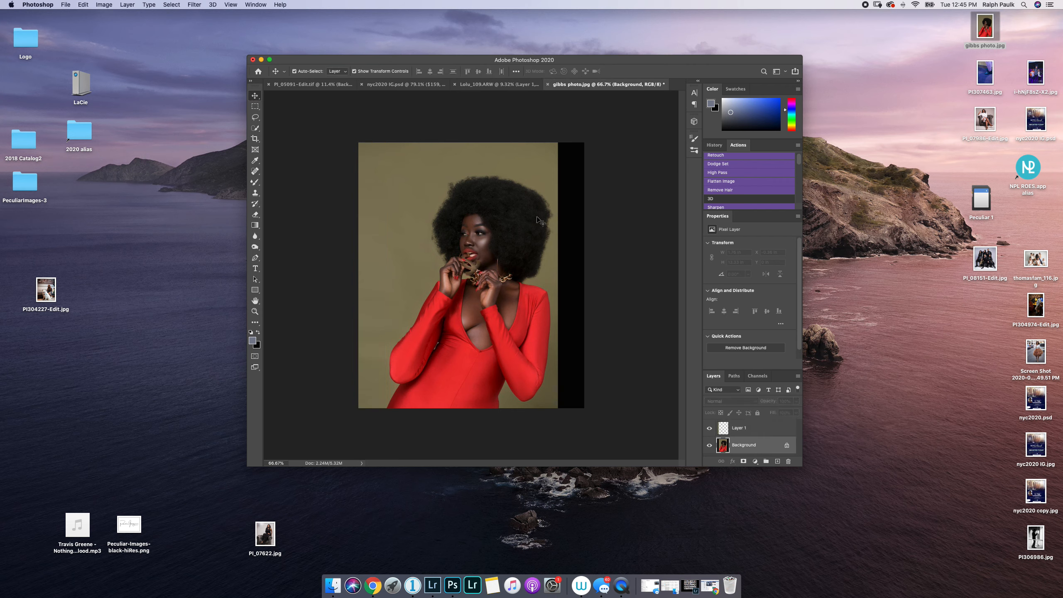
click(253, 108)
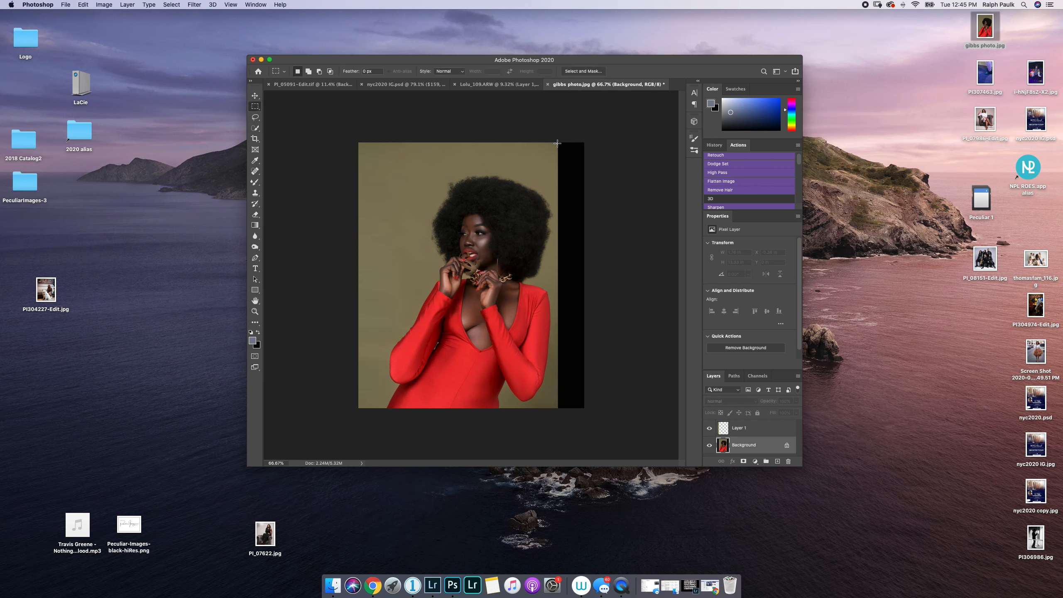
drag(558, 144, 553, 427)
key(super+j)
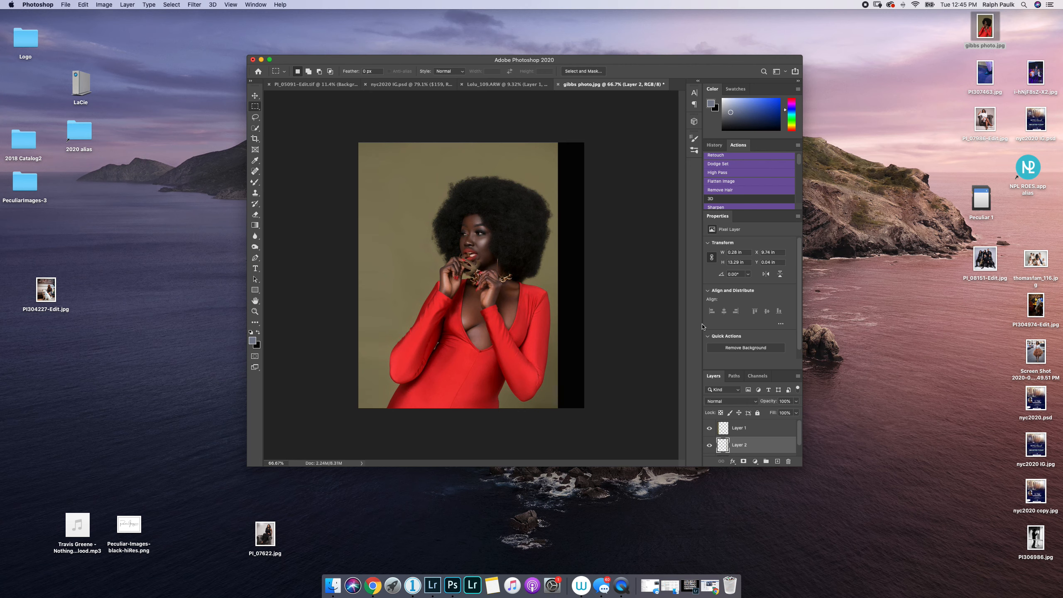
Stretch the right-hand strip over the black border to about 1.58 in wide, extend it slightly above the canvas, and apply the transform
click(255, 96)
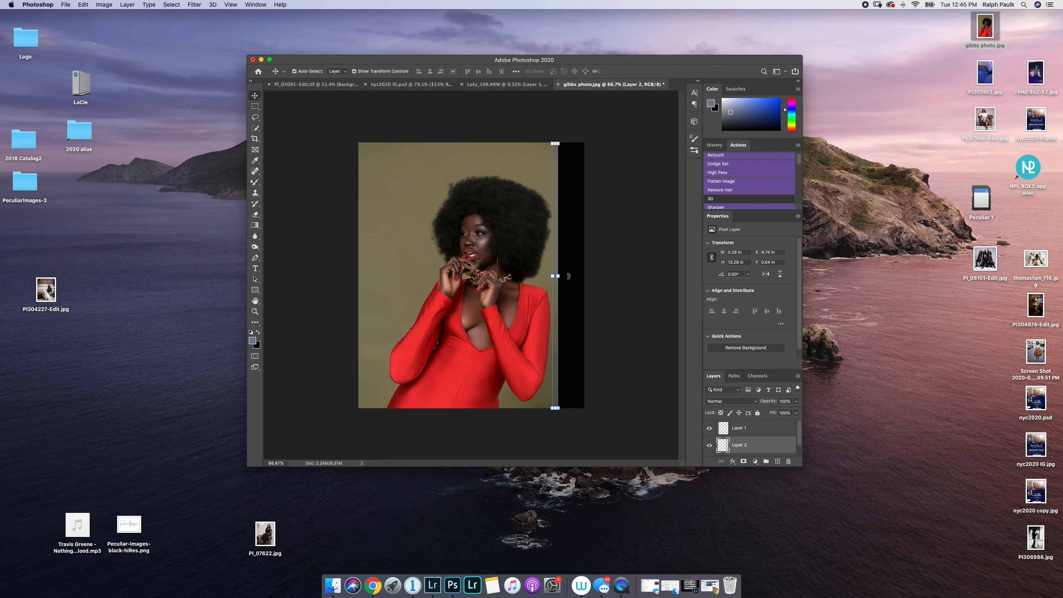
click(560, 276)
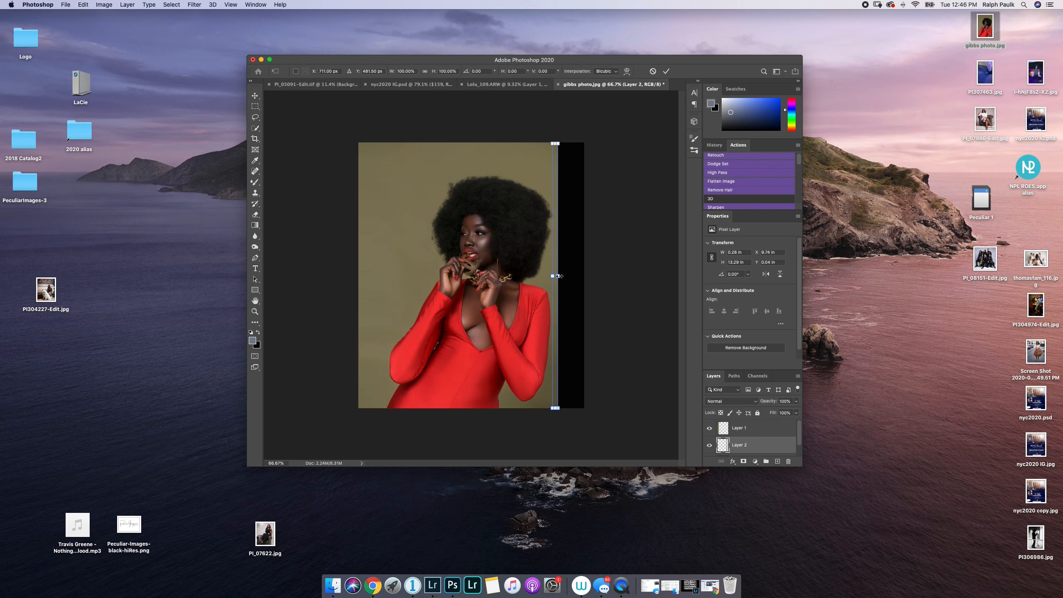
drag(560, 276, 584, 279)
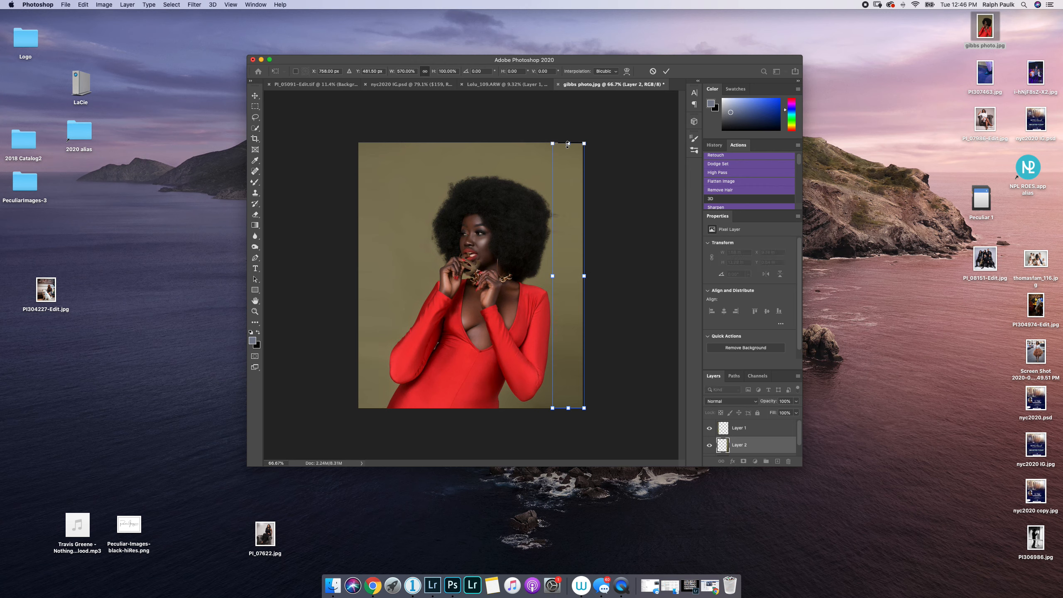
drag(569, 143, 568, 138)
click(668, 72)
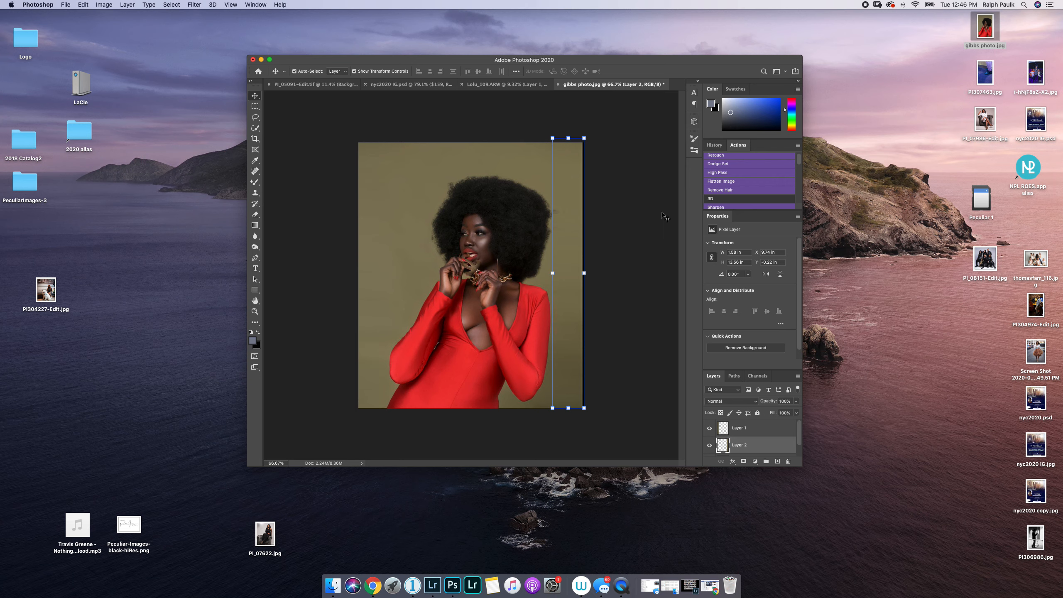
Flatten the strip layers and the background into a single layer
scroll(758, 442, down, 2)
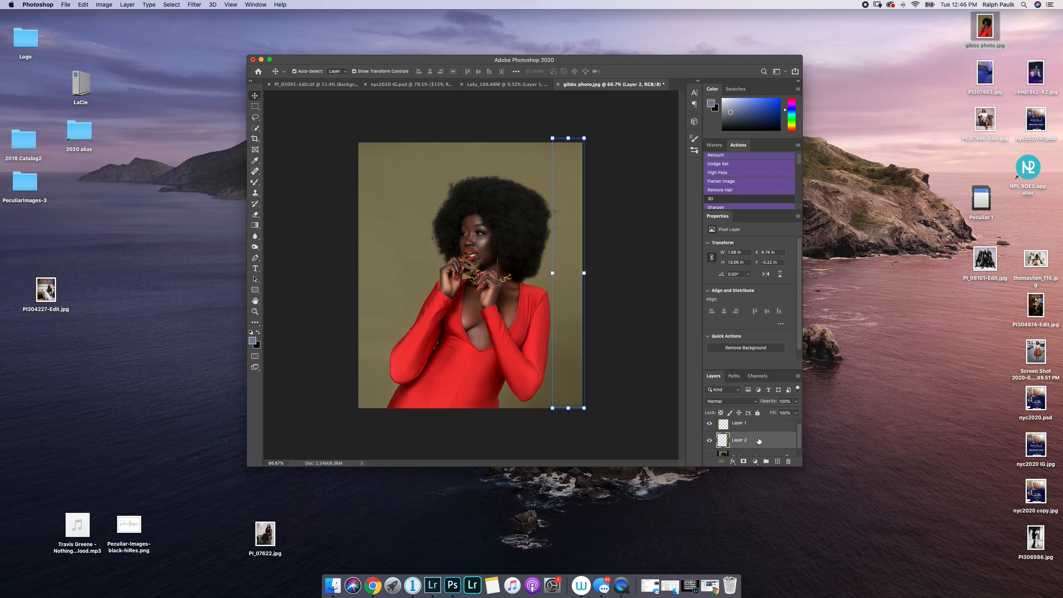
scroll(757, 445, down, 1)
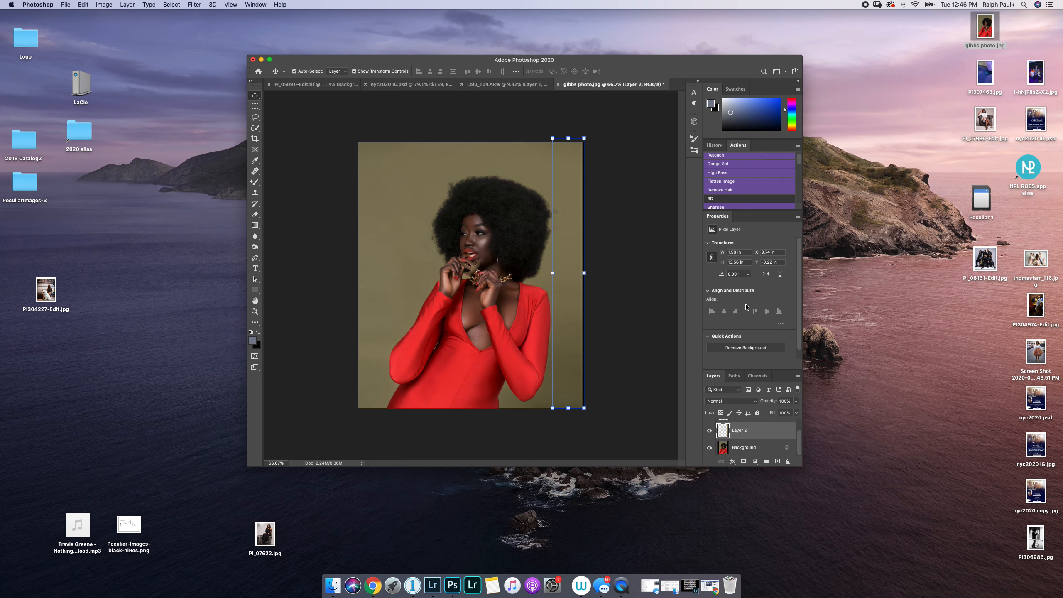
click(723, 182)
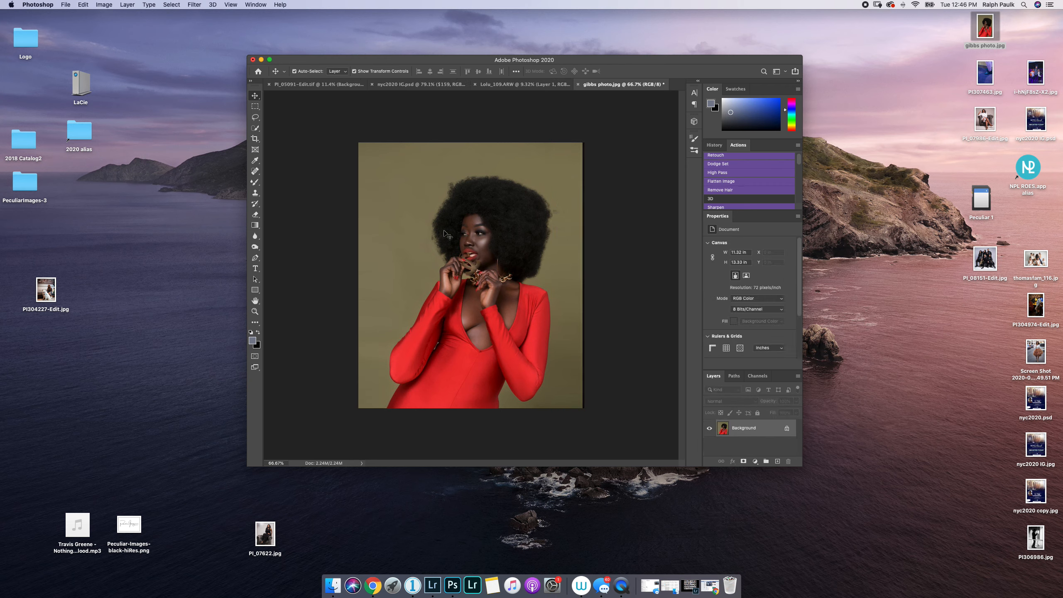
Remove the stray dark smudges in the backdrop just right of the hair using a reduced Spot Healing Brush
click(255, 171)
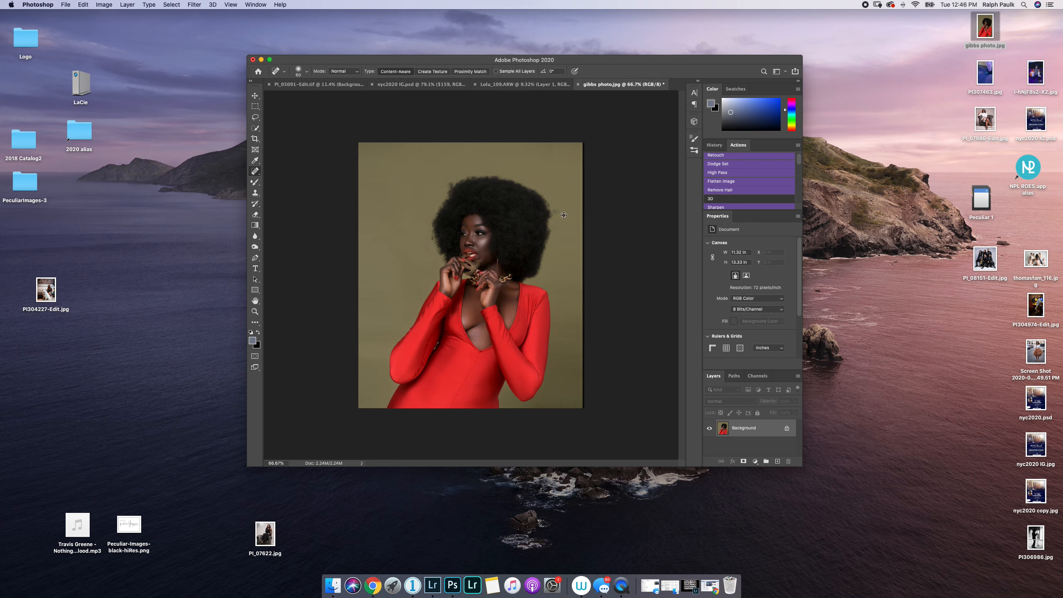
scroll(564, 215, up, 5)
scroll(567, 214, up, 1)
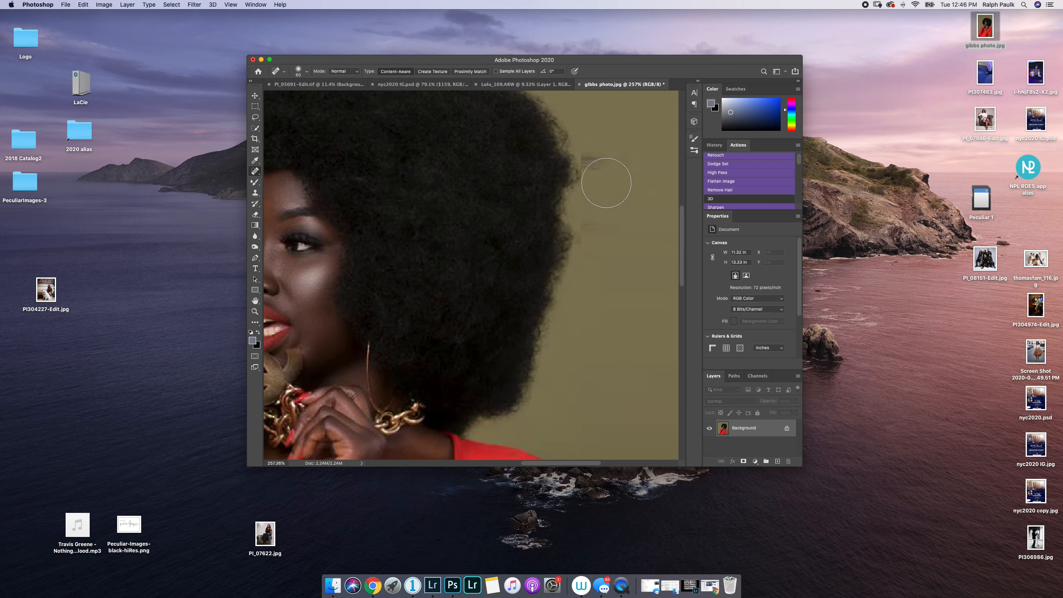
key(bracketleft)
key(bracketleft)
click(593, 164)
click(591, 161)
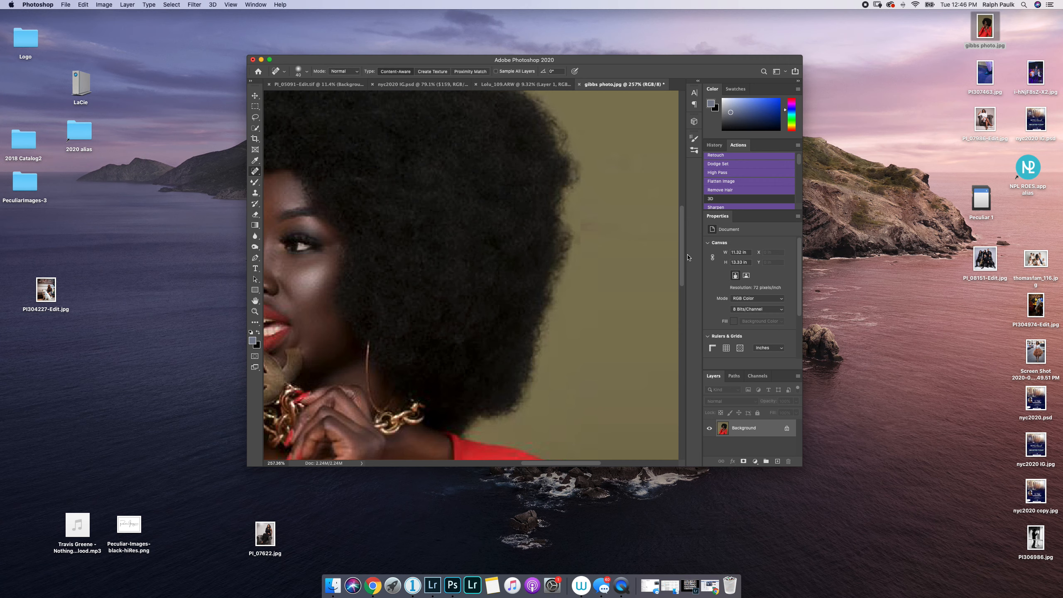
click(591, 232)
scroll(627, 226, down, 2)
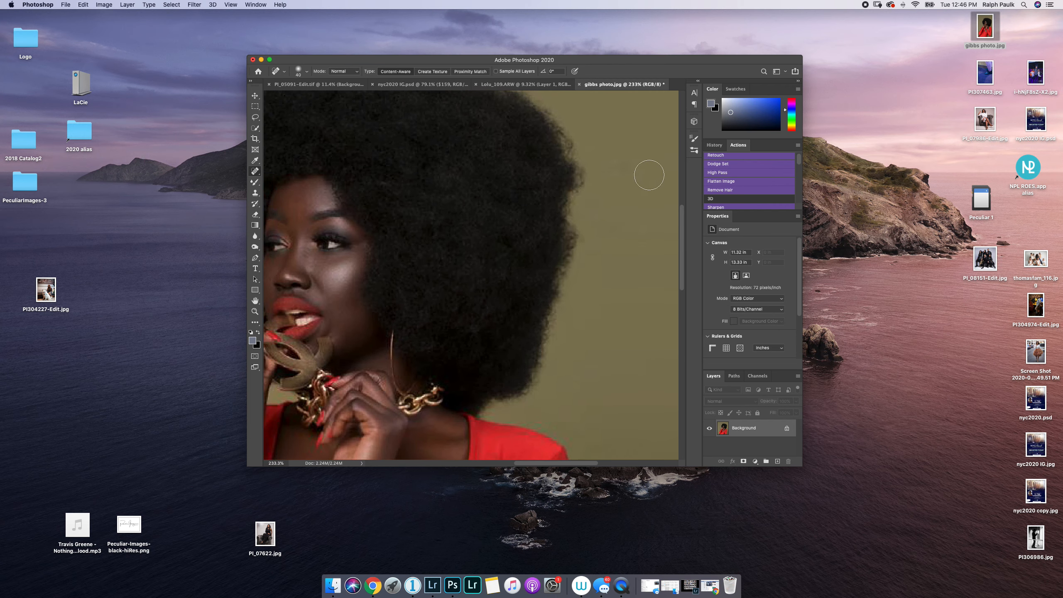
scroll(644, 201, up, 2)
scroll(641, 194, up, 1)
click(609, 164)
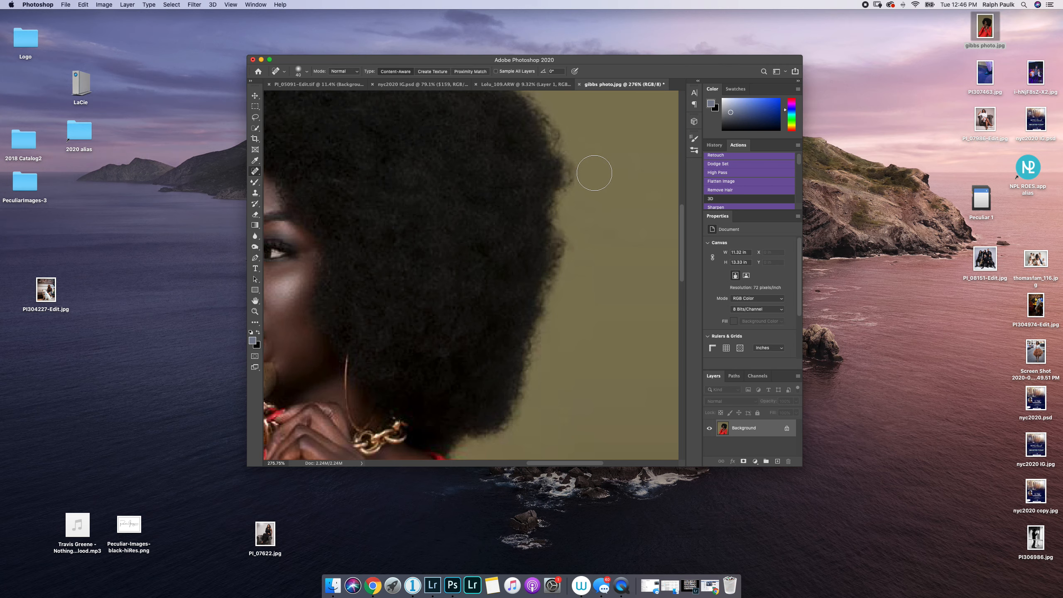
Examine the extended backdrop around the hair and beside the left sleeve for leftover streaks and uneven tones
scroll(638, 342, down, 10)
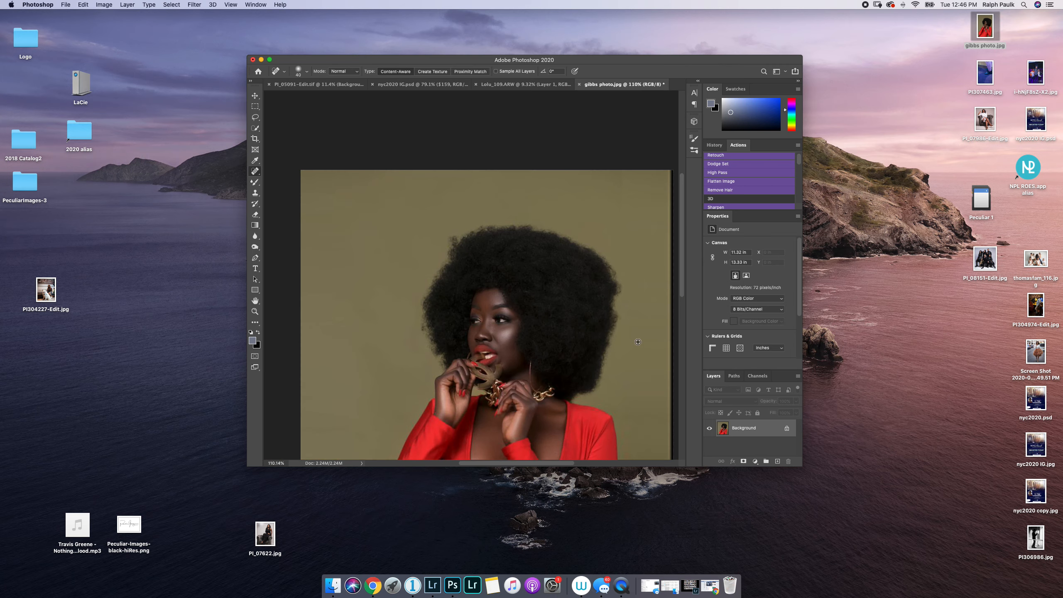
scroll(638, 342, up, 5)
scroll(636, 340, down, 10)
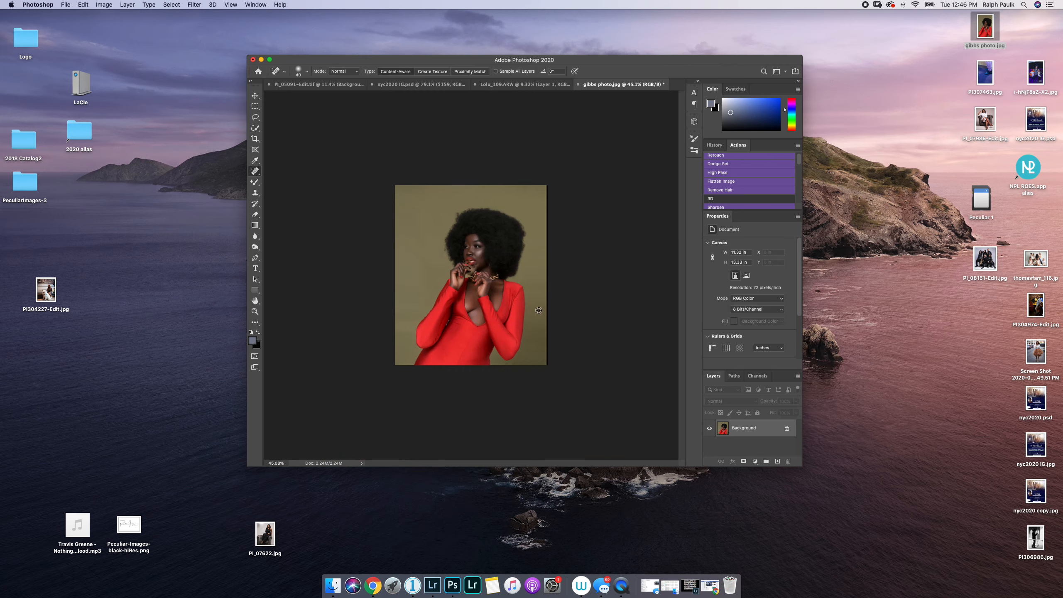
scroll(481, 302, up, 5)
scroll(354, 329, left, 4)
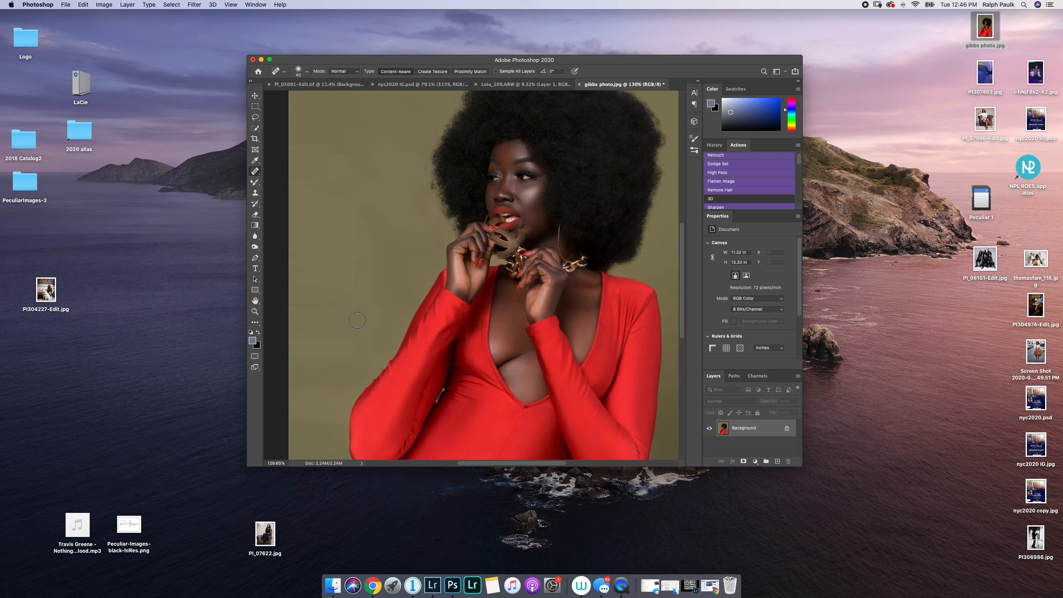
scroll(359, 319, down, 3)
scroll(360, 319, down, 1)
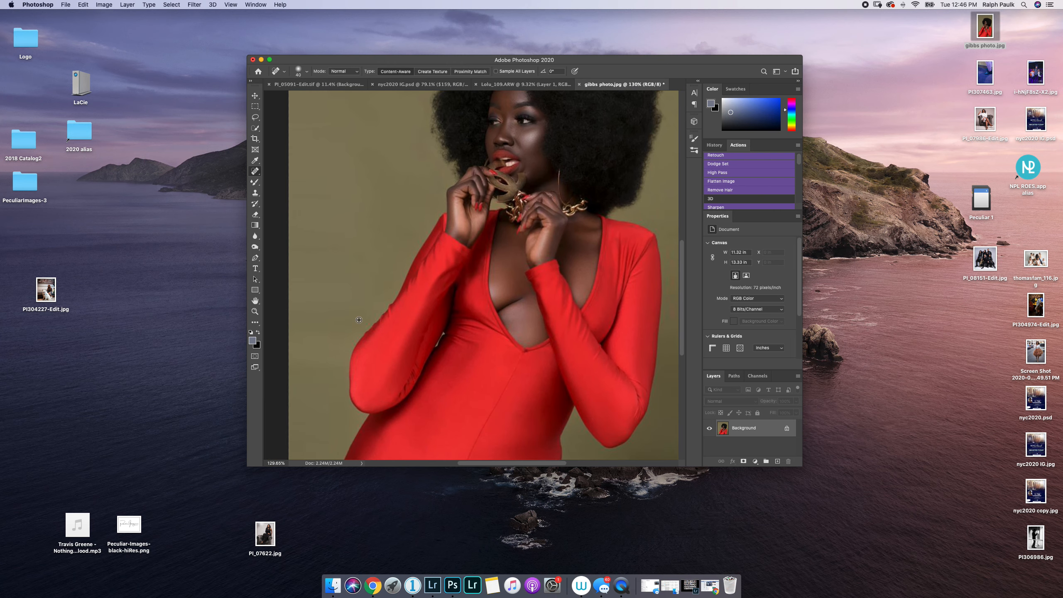
scroll(356, 321, up, 8)
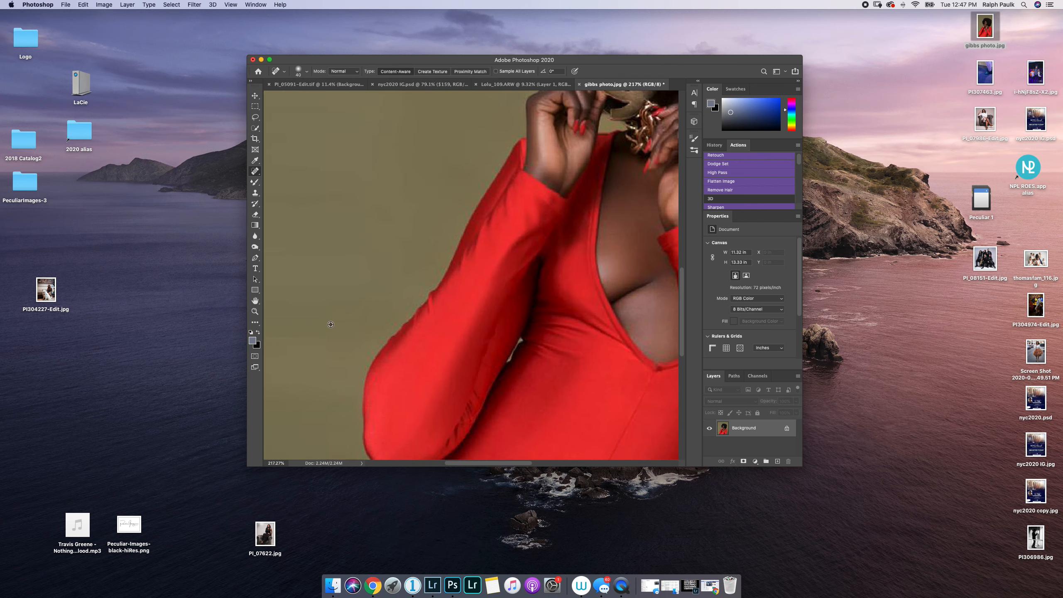
scroll(331, 325, down, 2)
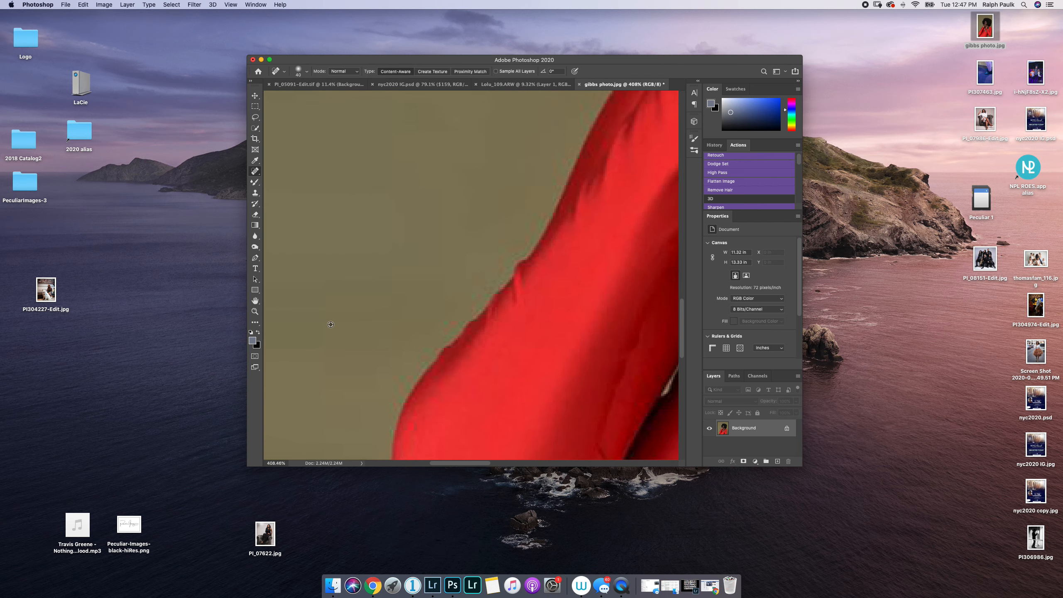
scroll(334, 326, down, 4)
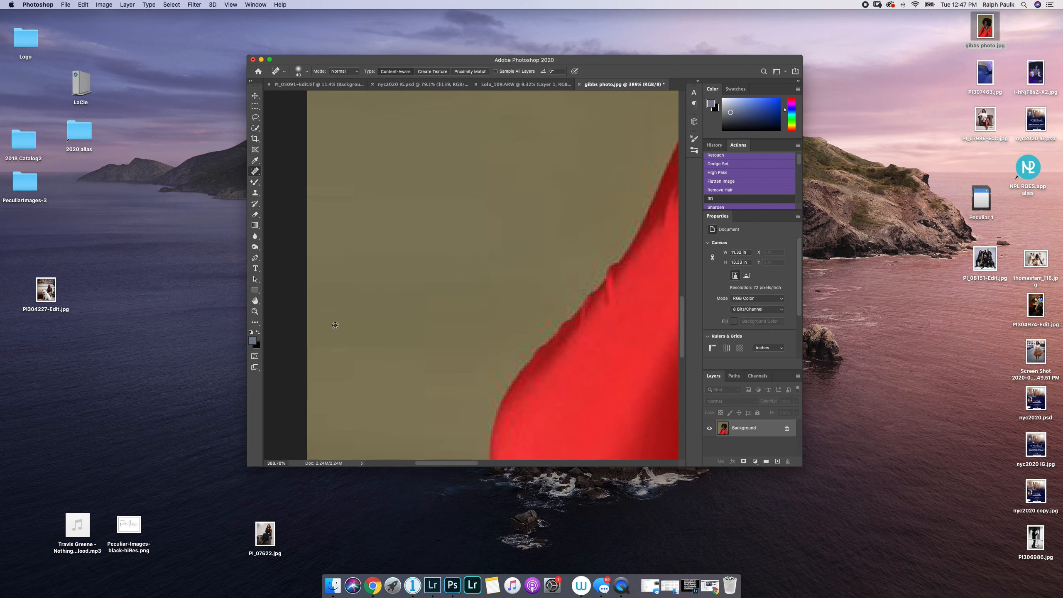
scroll(335, 326, down, 5)
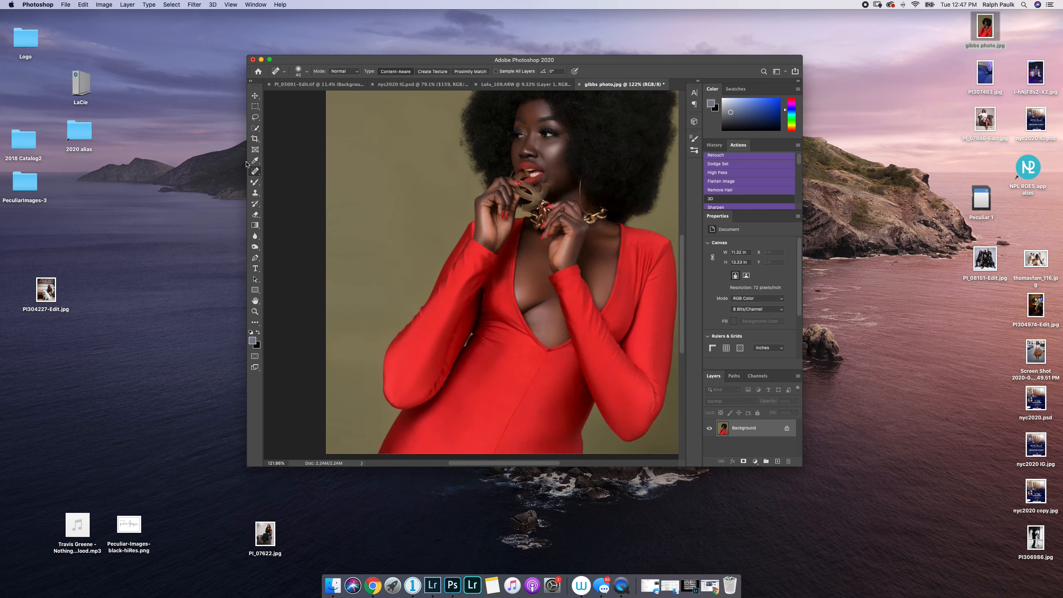
Blend the streaks and uneven tones in the backdrop to the left of the hair and sleeve with the Mixer Brush
drag(257, 186, 285, 188)
right_click(258, 187)
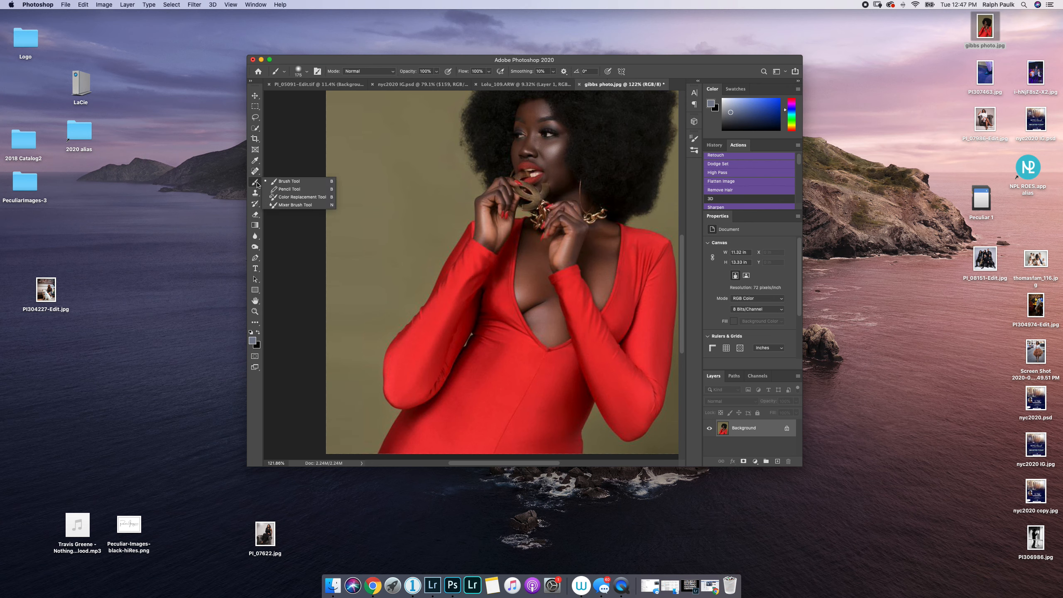
click(281, 206)
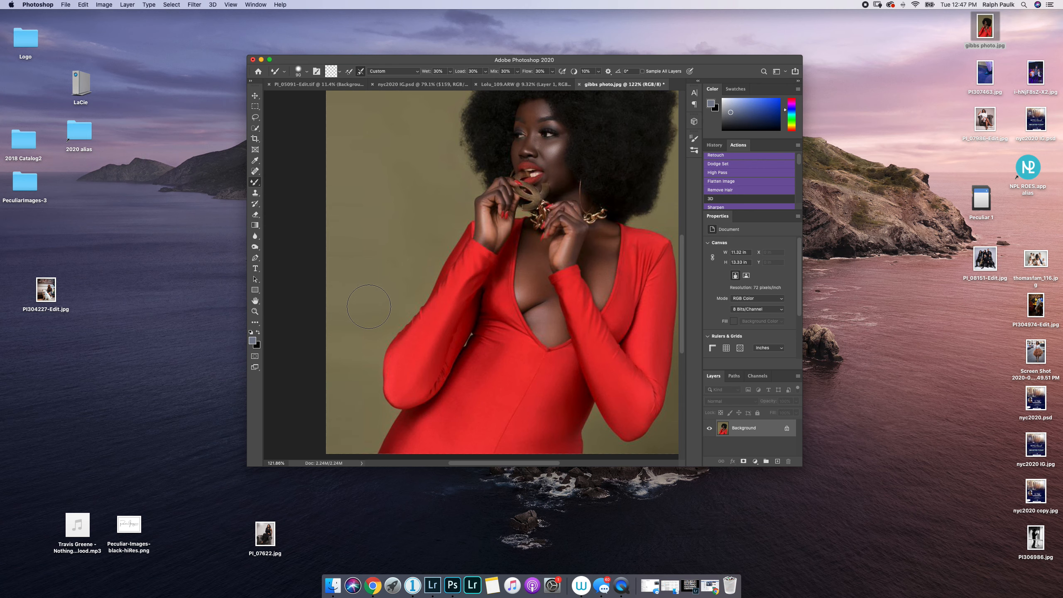
scroll(368, 306, up, 2)
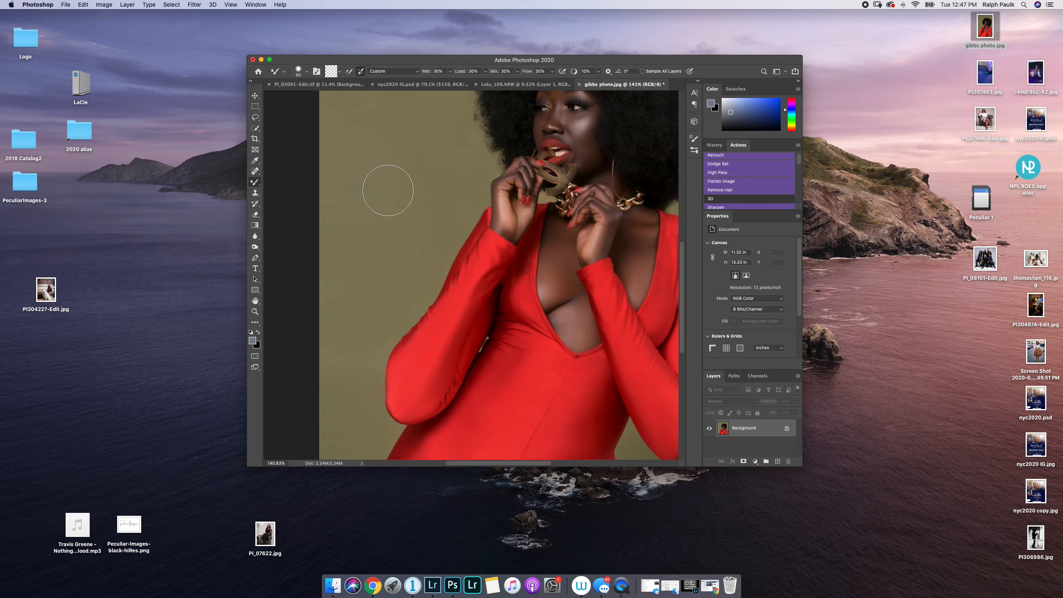
scroll(362, 144, up, 3)
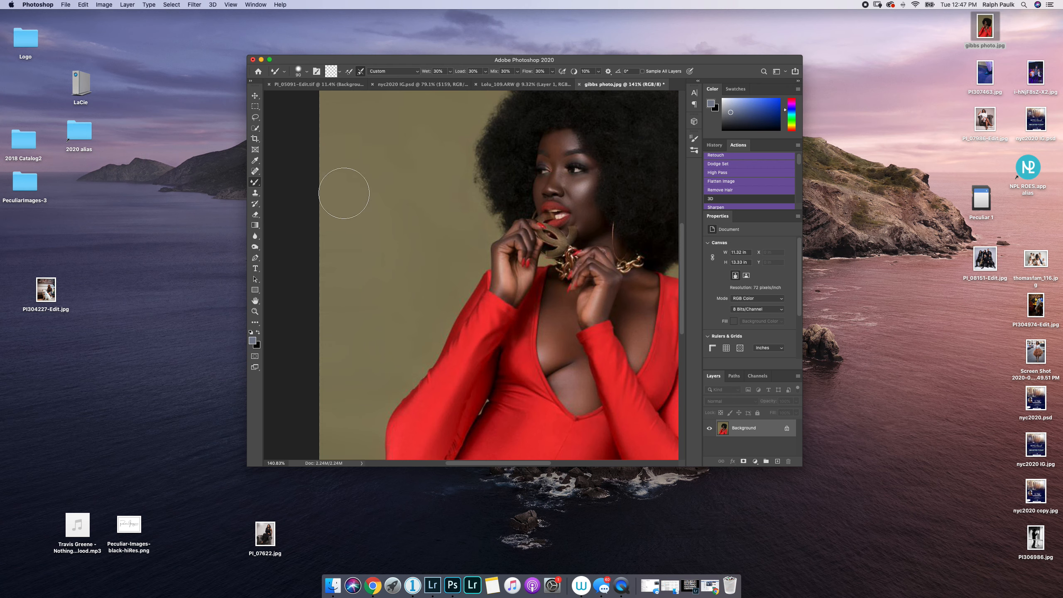
scroll(368, 168, up, 2)
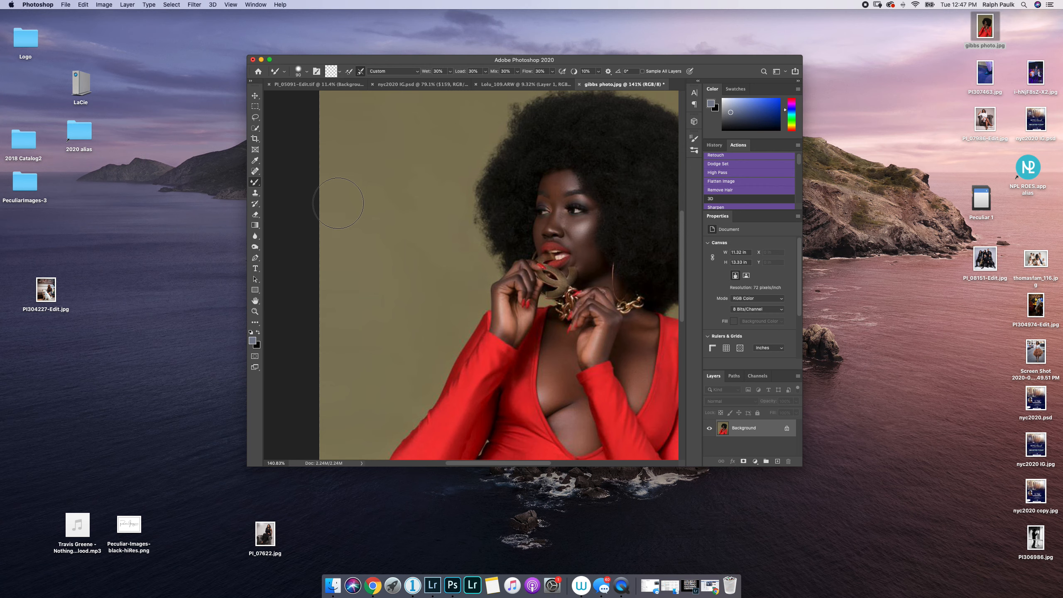
scroll(420, 222, down, 1)
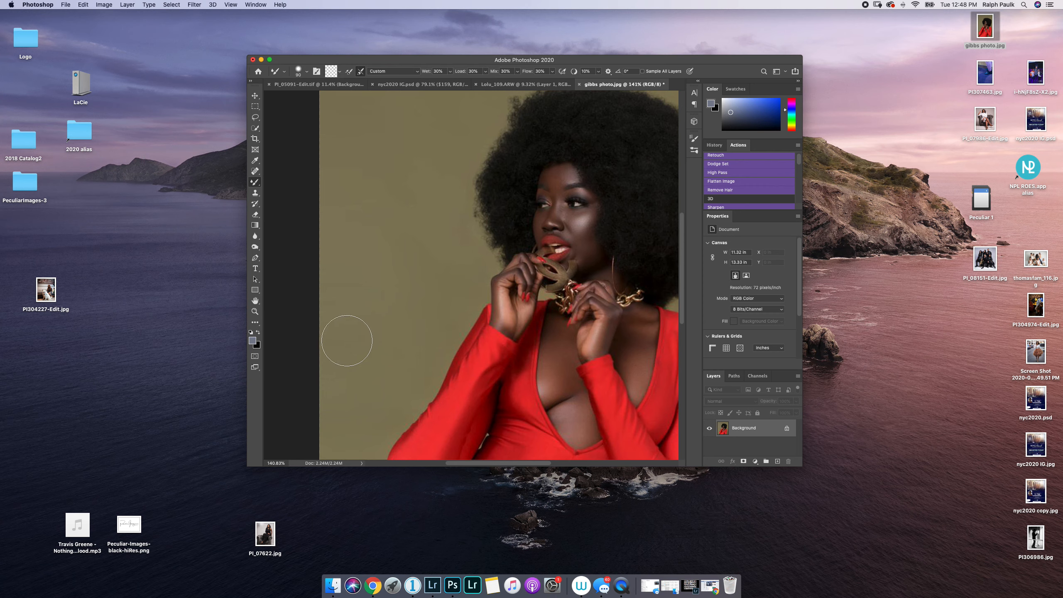
alt+scroll(398, 287, down, 3)
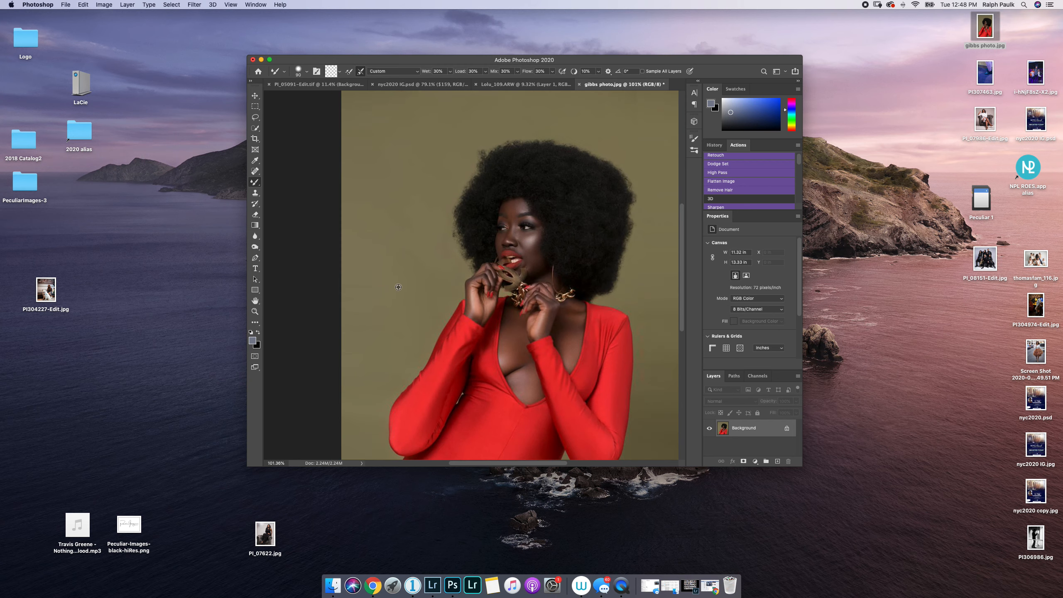
scroll(402, 310, down, 5)
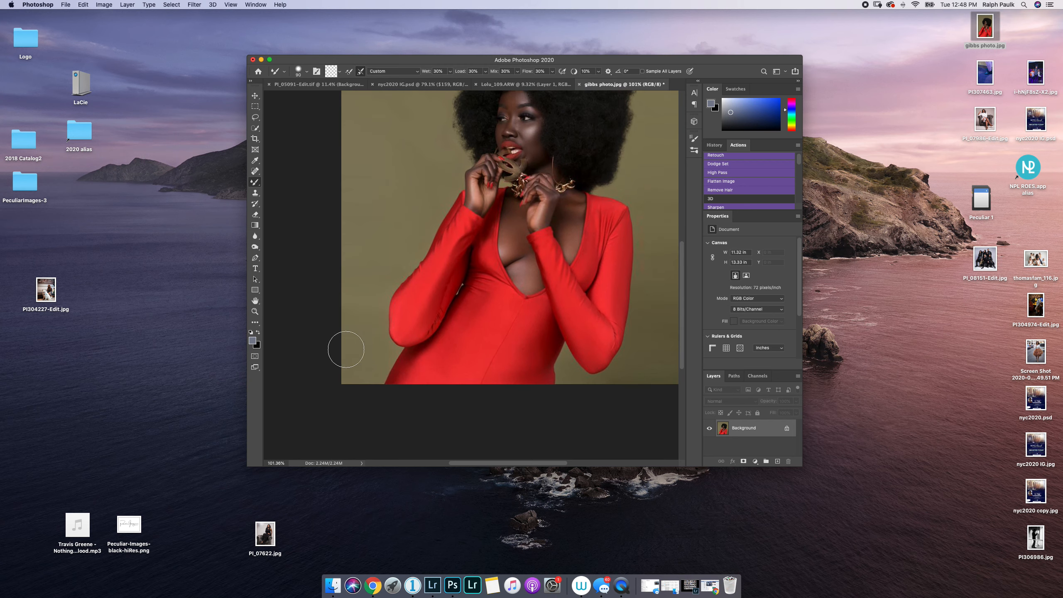
scroll(456, 292, up, 2)
scroll(490, 257, left, 2)
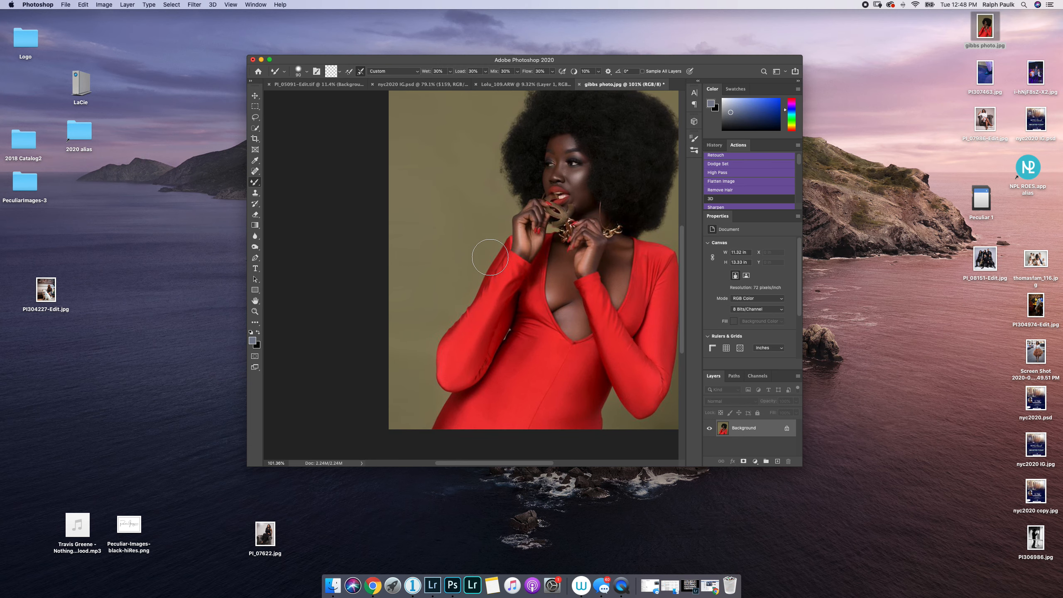
Smooth the stretched backdrop along the portrait's right side, from above the hair down past the elbow, with the Mixer Brush
scroll(490, 257, right, 10)
mouse_move(473, 302)
mouse_down()
mouse_move(458, 323)
mouse_move(454, 278)
mouse_move(466, 340)
mouse_move(455, 429)
mouse_move(461, 361)
mouse_move(465, 422)
mouse_move(466, 391)
mouse_move(454, 247)
mouse_move(458, 299)
mouse_move(467, 191)
mouse_move(443, 409)
mouse_move(429, 426)
mouse_move(472, 410)
mouse_move(463, 413)
mouse_move(456, 381)
mouse_move(451, 266)
mouse_move(440, 294)
mouse_move(462, 267)
mouse_move(451, 268)
mouse_up()
scroll(461, 314, up, 3)
scroll(454, 259, up, 3)
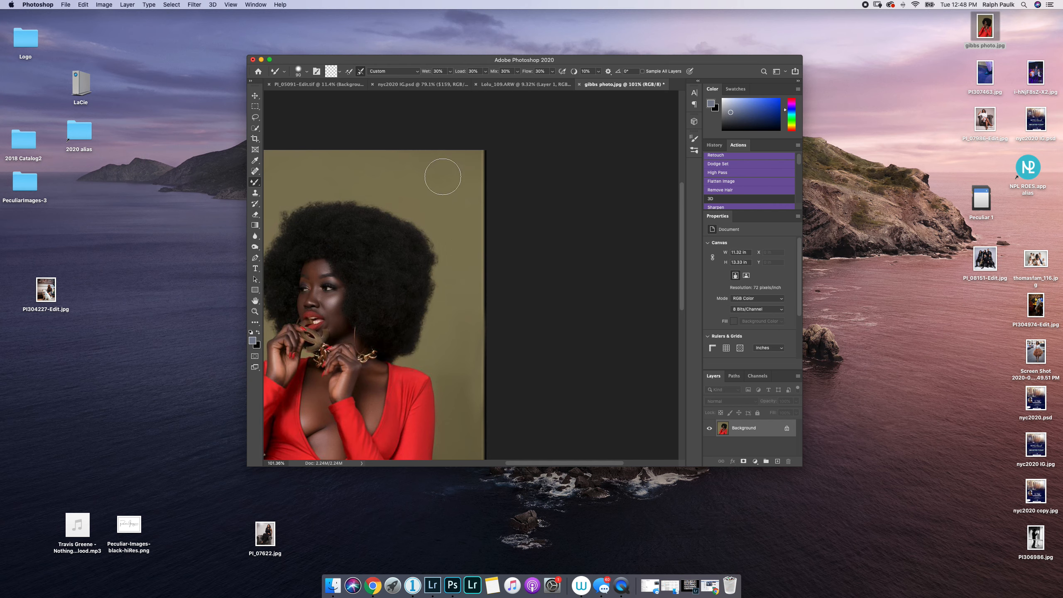
mouse_move(443, 176)
mouse_down()
mouse_move(463, 170)
mouse_move(460, 180)
mouse_move(450, 158)
mouse_move(441, 171)
mouse_move(464, 218)
mouse_up()
scroll(464, 235, down, 1)
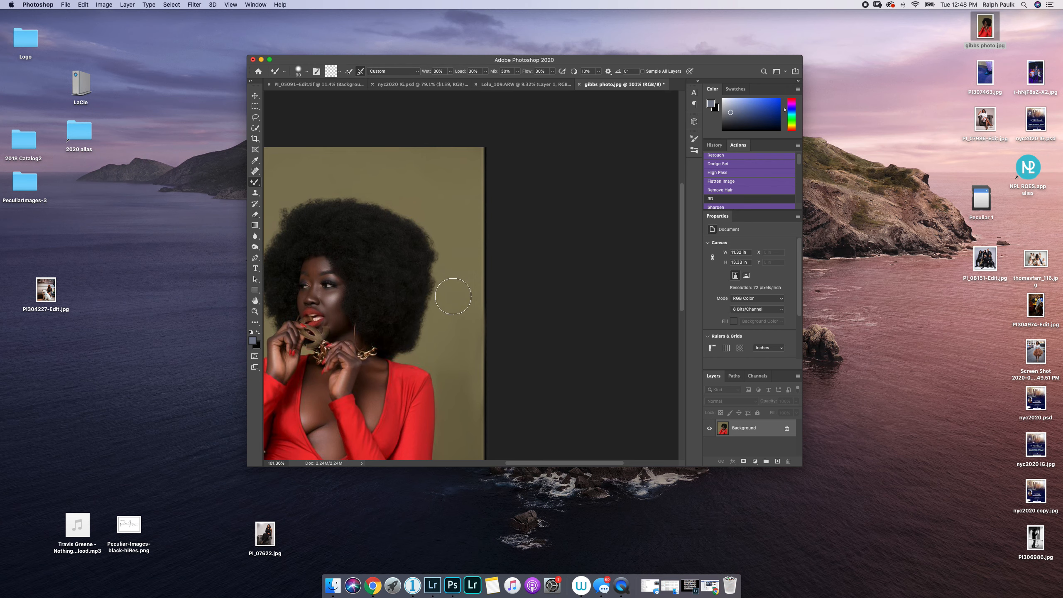
scroll(450, 359, down, 5)
scroll(457, 352, down, 1)
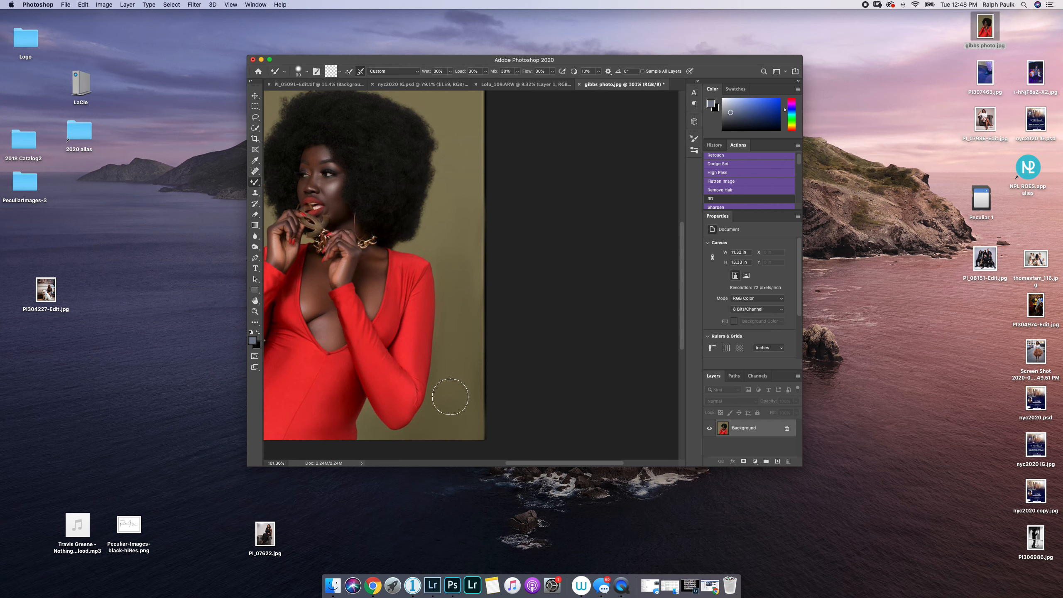
scroll(467, 397, up, 1)
scroll(464, 394, down, 1)
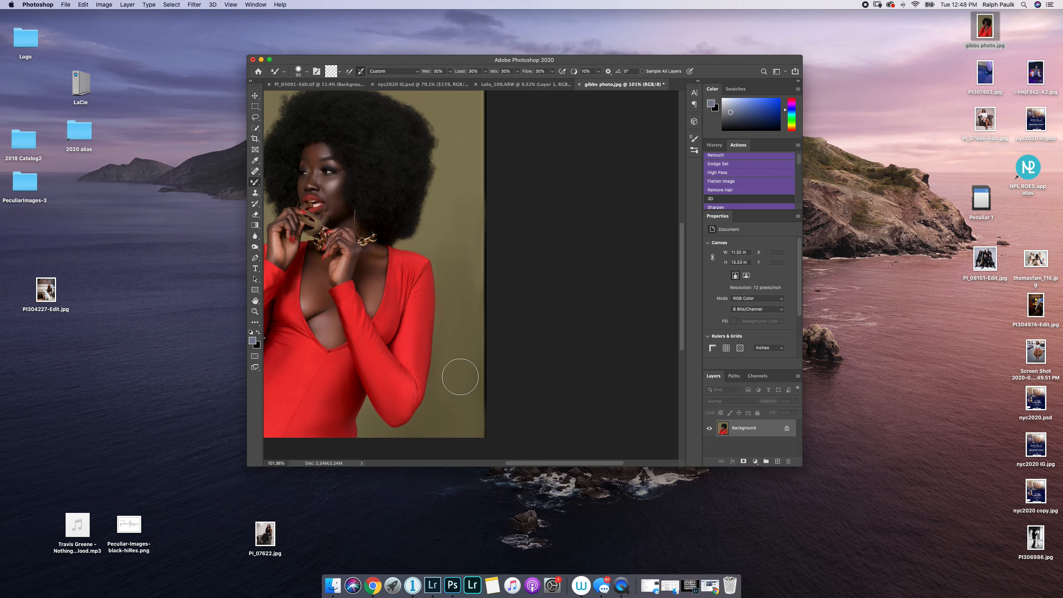
Crop the dark sliver off the image's right edge, narrowing the canvas to 11.1 in
scroll(442, 330, down, 5)
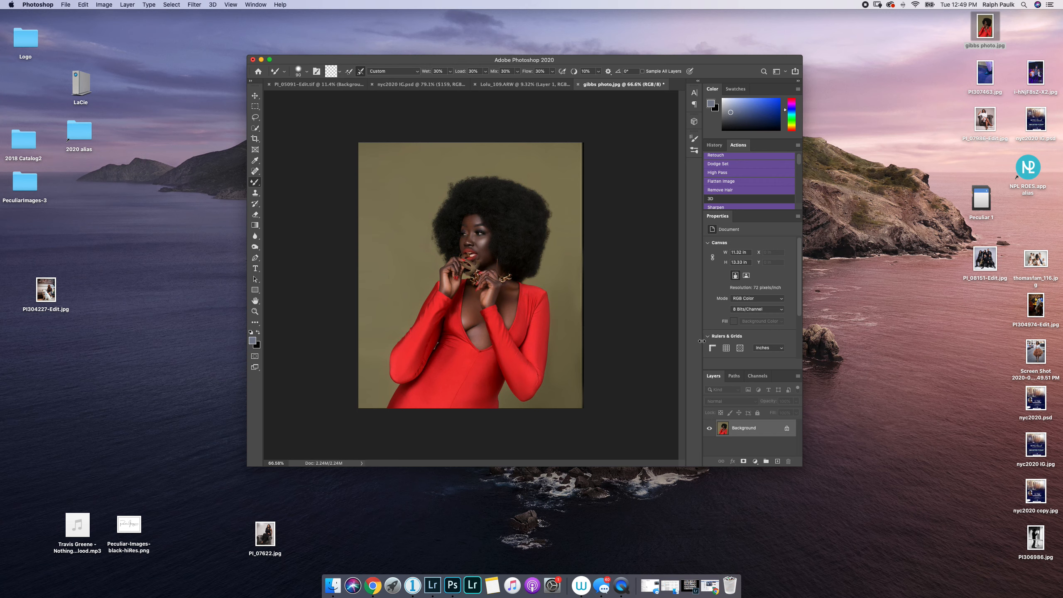
click(255, 138)
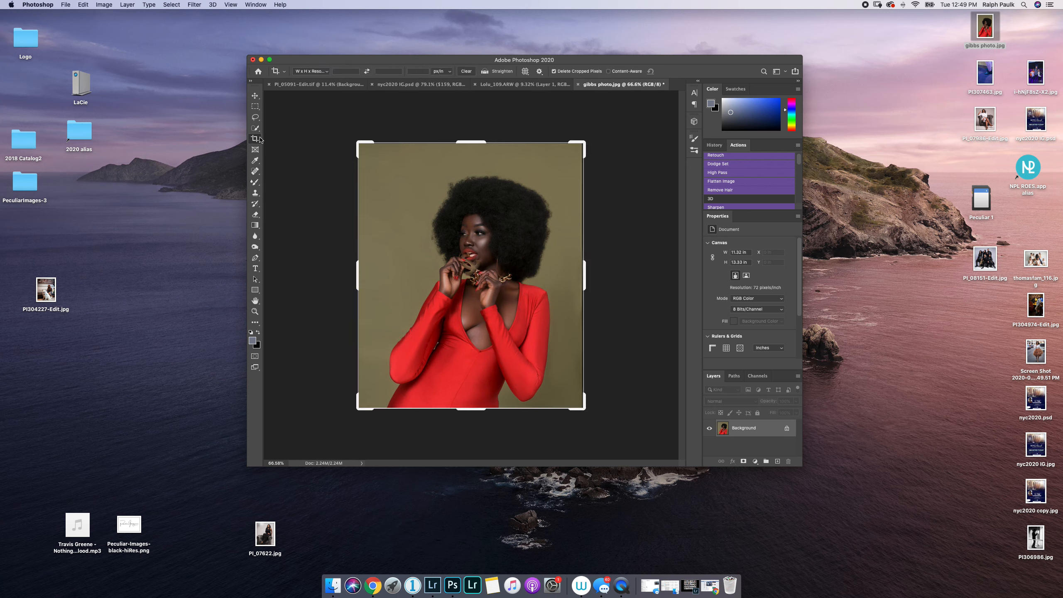
drag(588, 275, 585, 277)
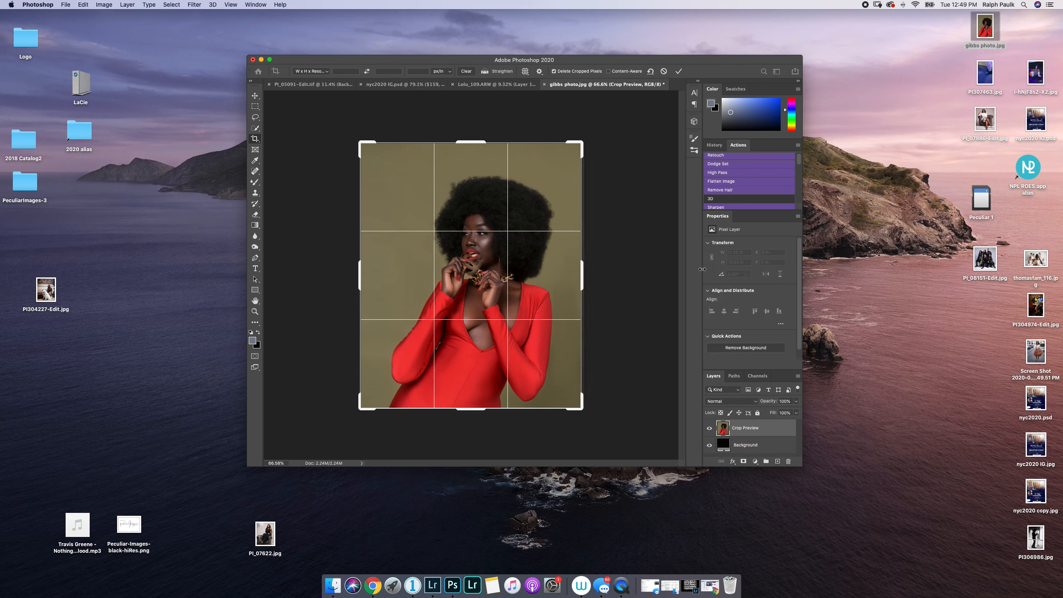
key(Return)
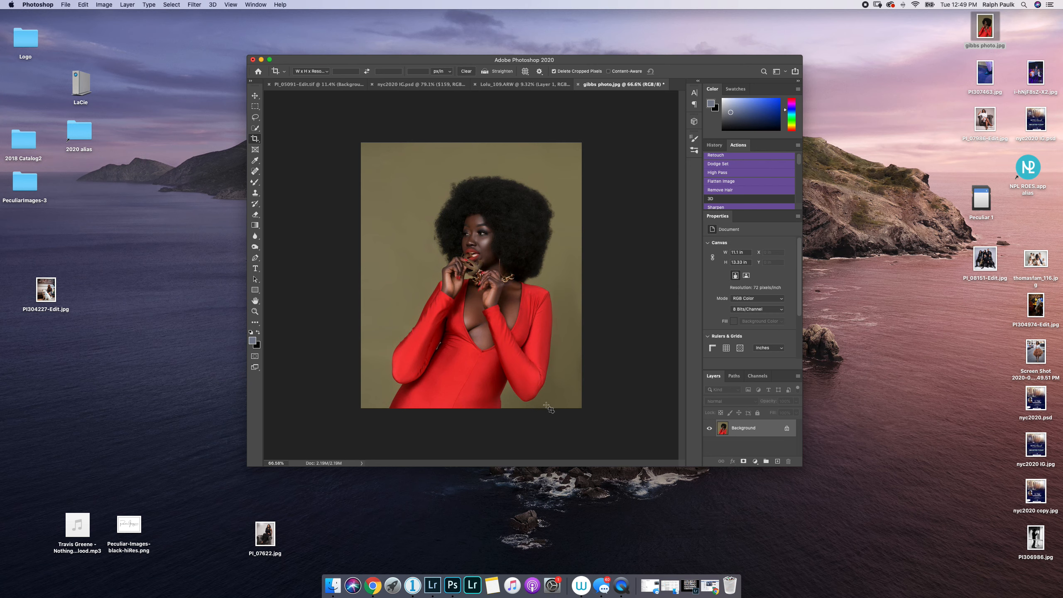
In Liquify, push the right side and crown of the hair outward with a size 175 brush for a fuller outline
click(187, 6)
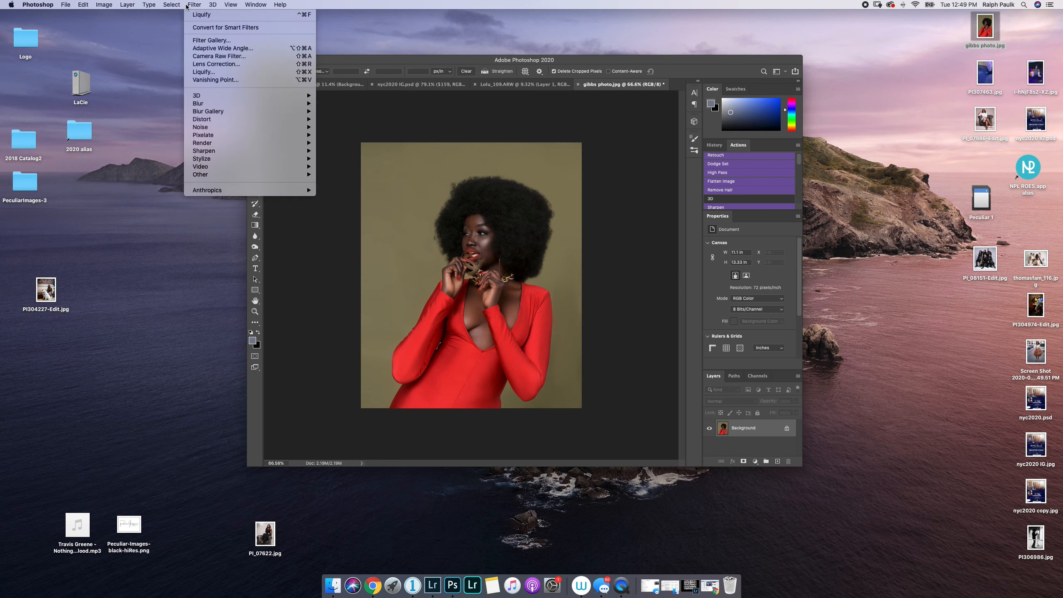
click(205, 72)
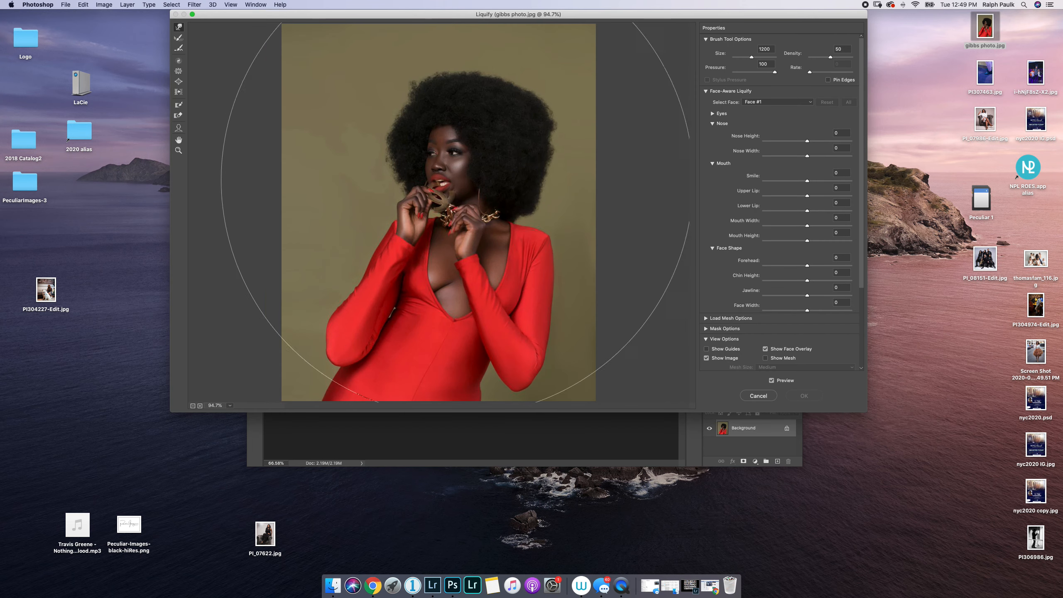
key(bracketleft)
key(bracketleft)
key(bracketleft)
key(bracketleft)
key(bracketleft)
key(bracketleft)
key(bracketleft)
key(bracketleft)
key(bracketleft)
key(bracketleft)
key(bracketleft)
key(bracketleft)
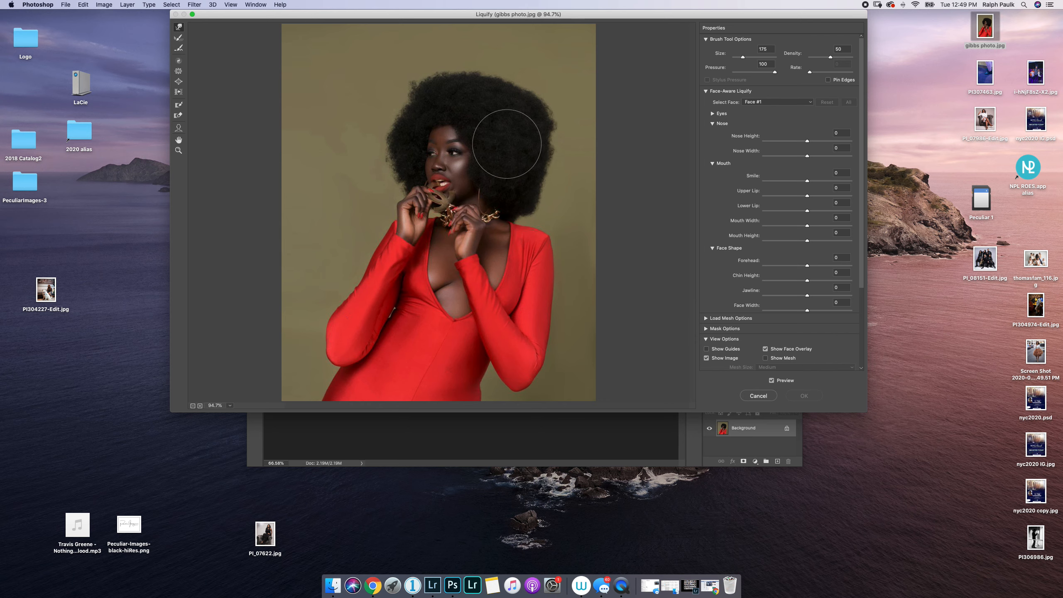
key(bracketright)
key(bracketright)
key(bracketleft)
key(bracketleft)
drag(545, 164, 546, 134)
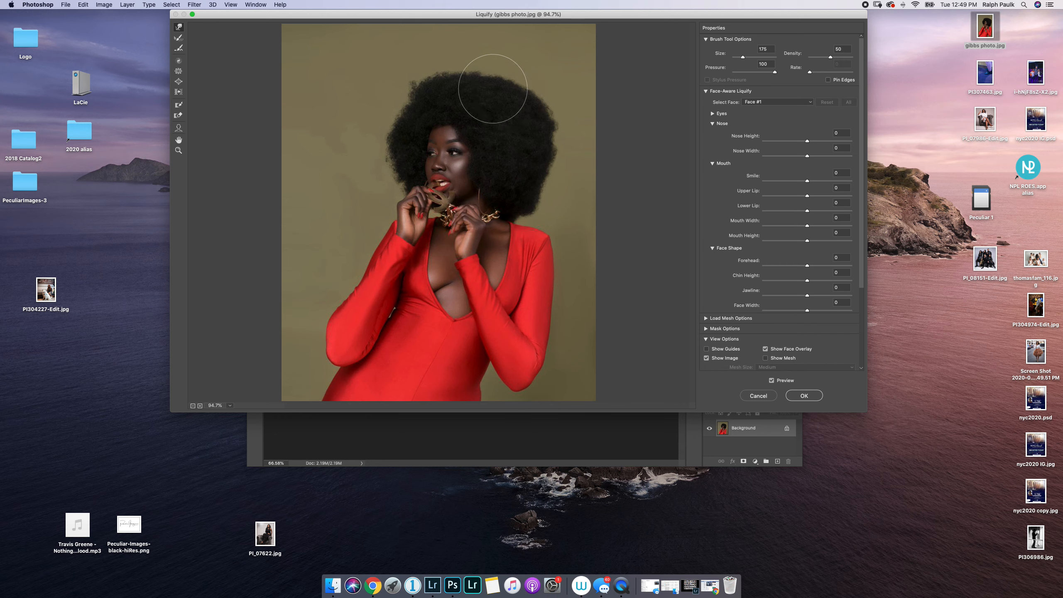
drag(483, 81, 494, 84)
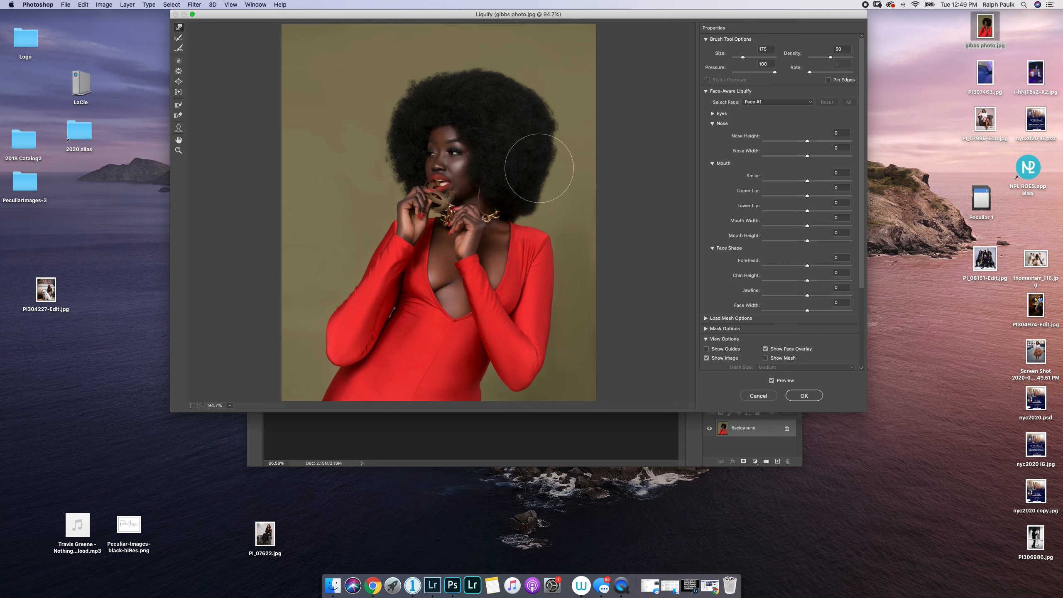
Round out the lower right edge of the hair with a size 125 brush and apply the Liquify filter
key(bracketleft)
key(bracketleft)
key(bracketleft)
key(bracketleft)
key(bracketleft)
drag(542, 180, 541, 192)
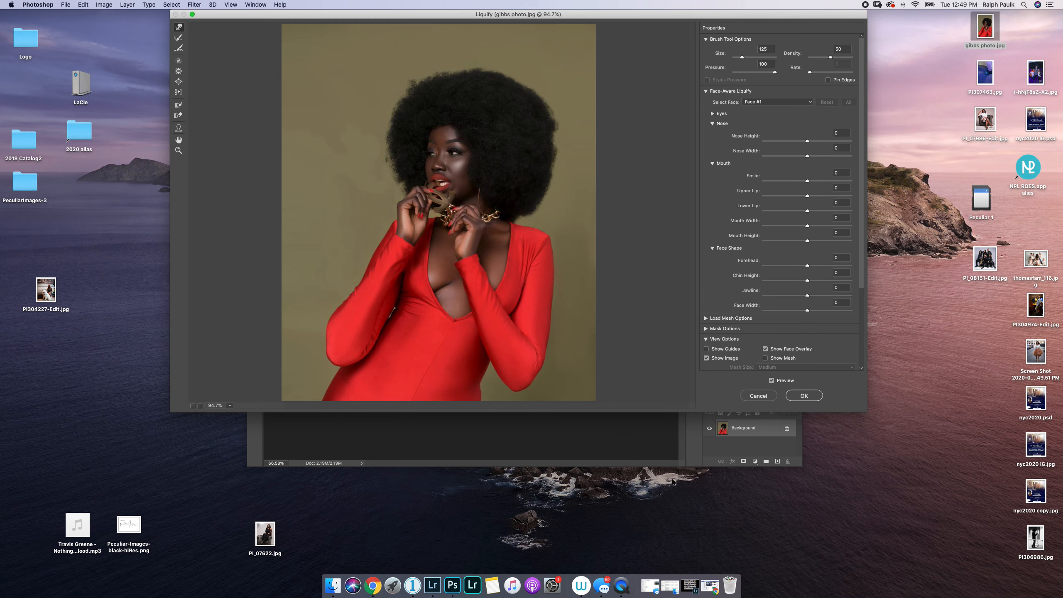
click(803, 395)
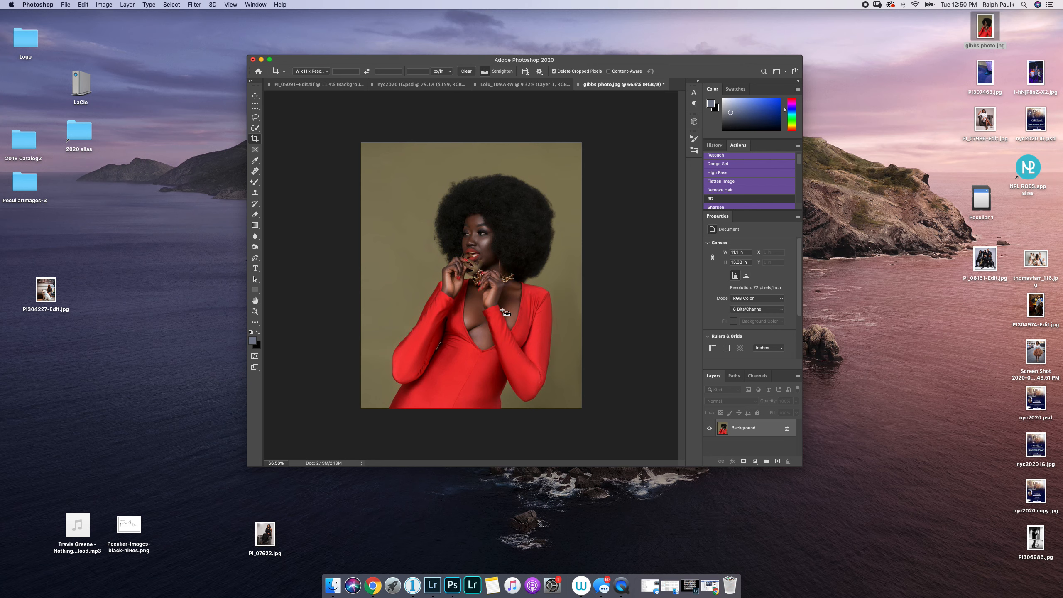
Save the portrait as a progressive JPEG at maximum quality 12
key(super)
key(super)
key(super)
click(255, 96)
key(super+s)
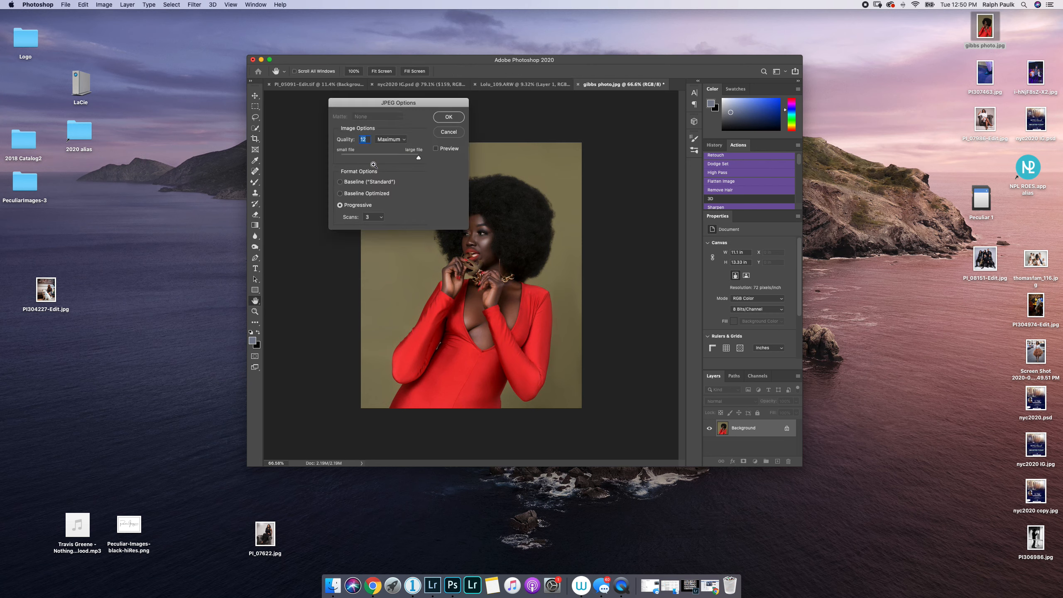
click(446, 117)
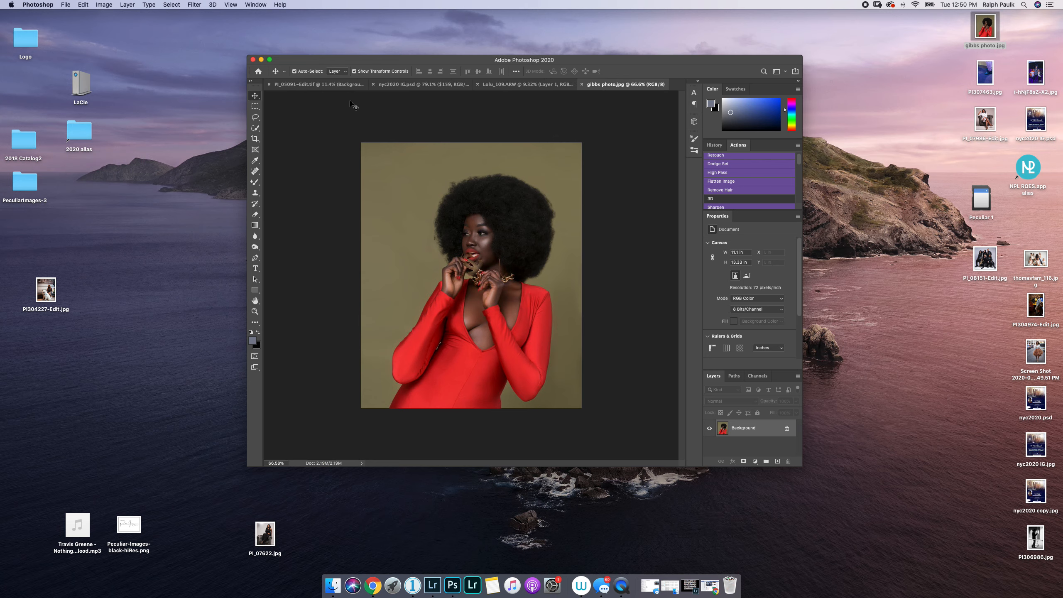
Minimize the editor window and preview the saved portrait file from the desktop with Quick Look
click(262, 60)
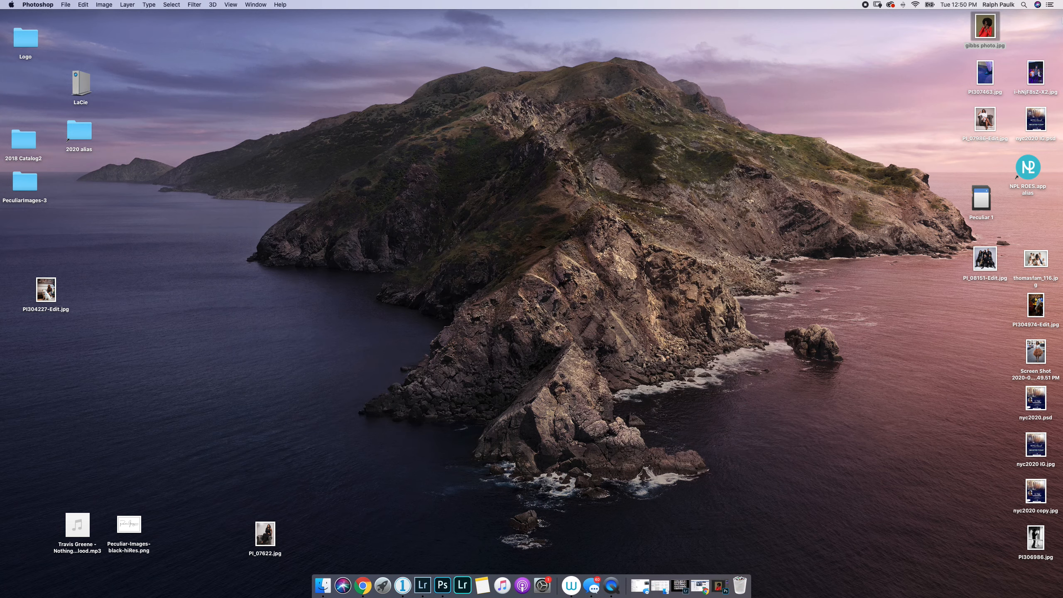
click(986, 26)
key(space)
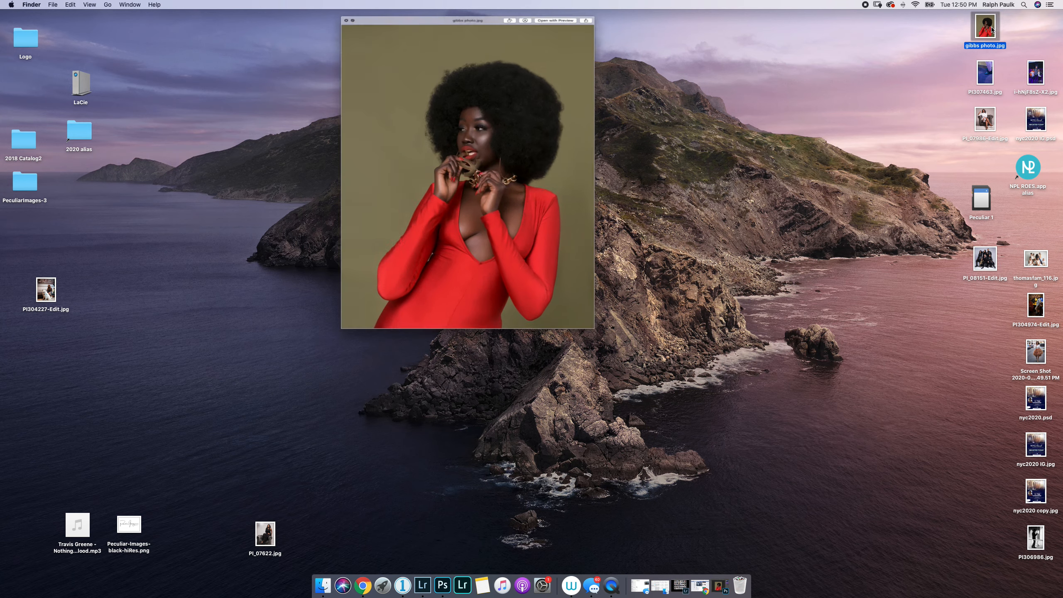